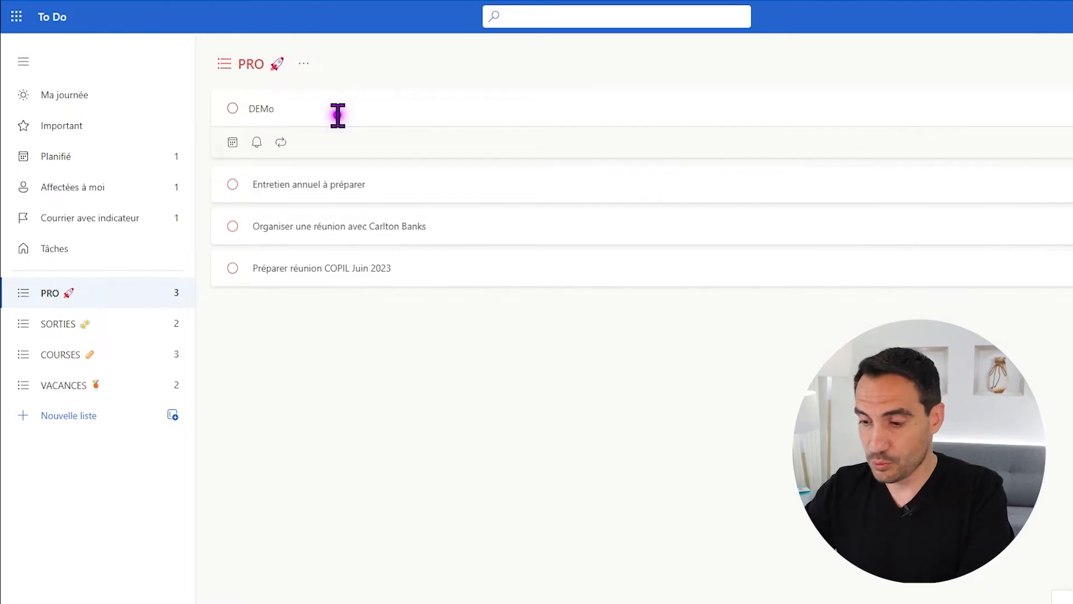
Add a task named DEMO 2 to the PRO list
key("Return")
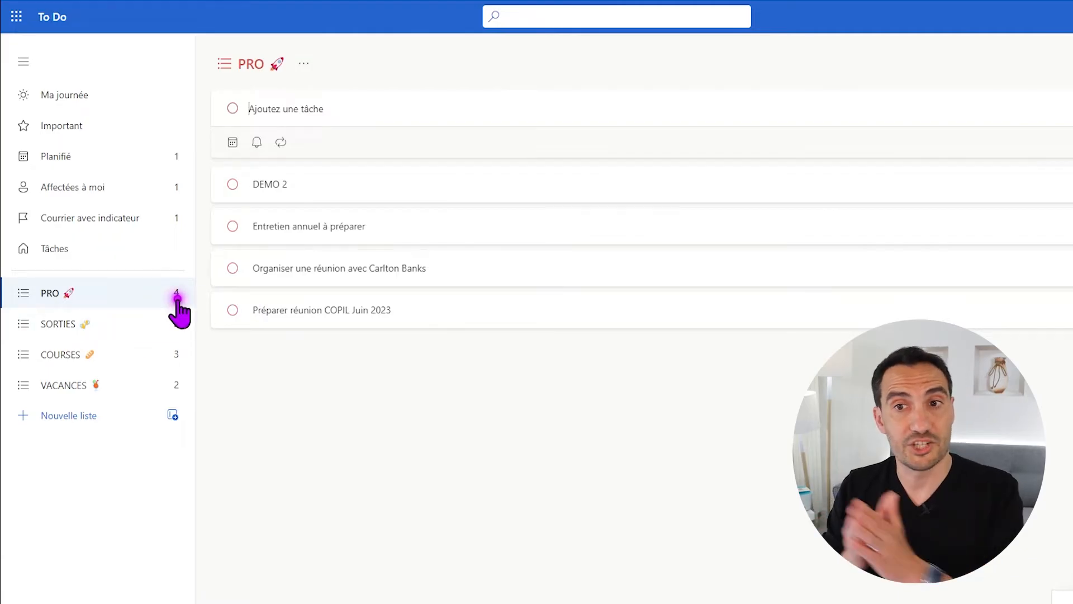
Look through the tasks in the SORTIES, COURSES and VACANCES lists, and return to the PRO list
left_click(128, 322)
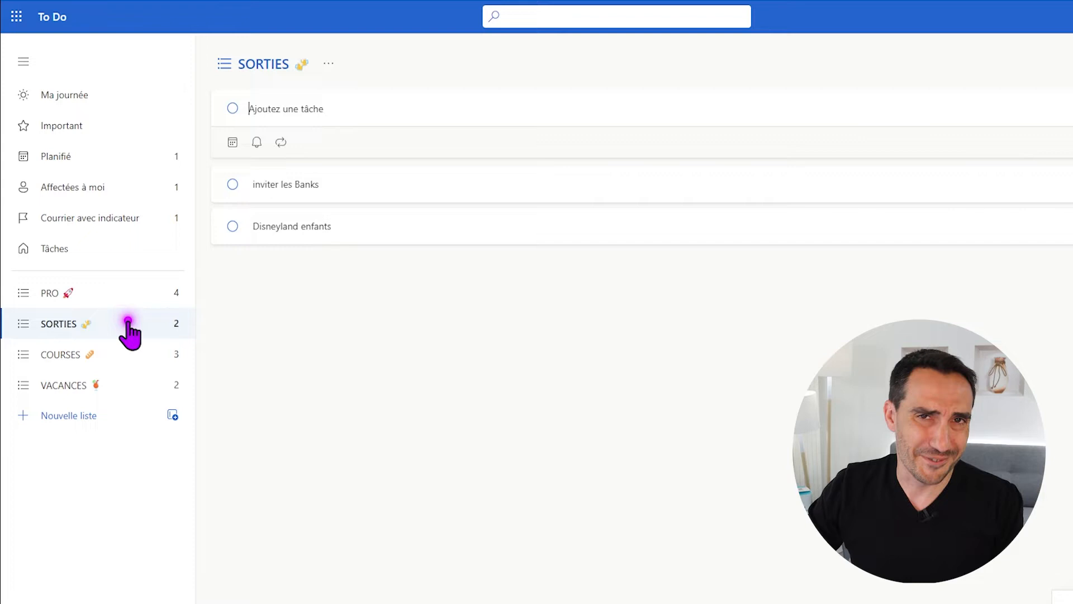
left_click(121, 351)
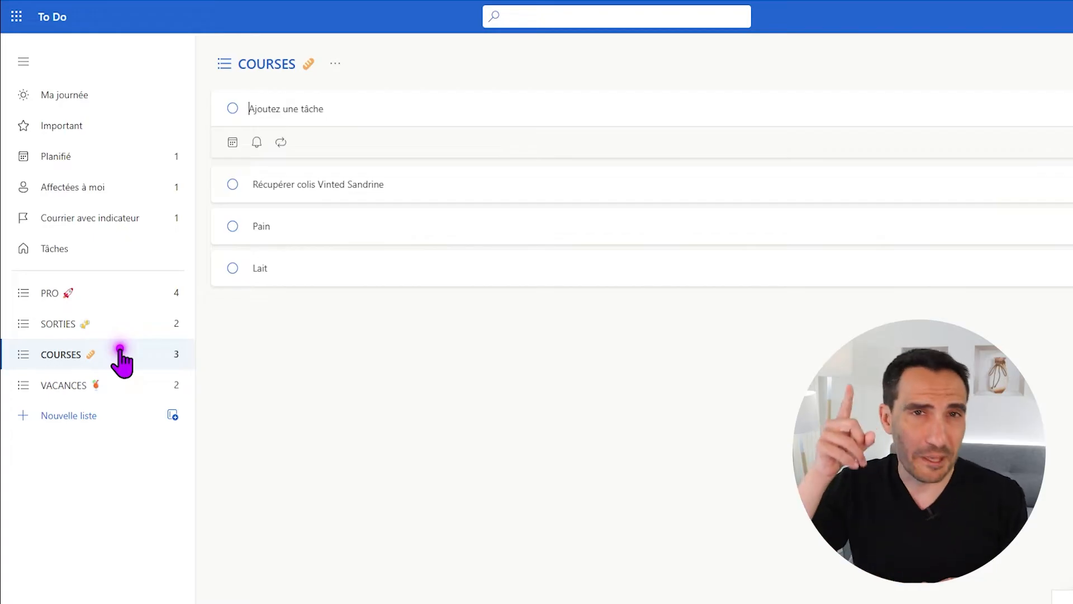
left_click(128, 394)
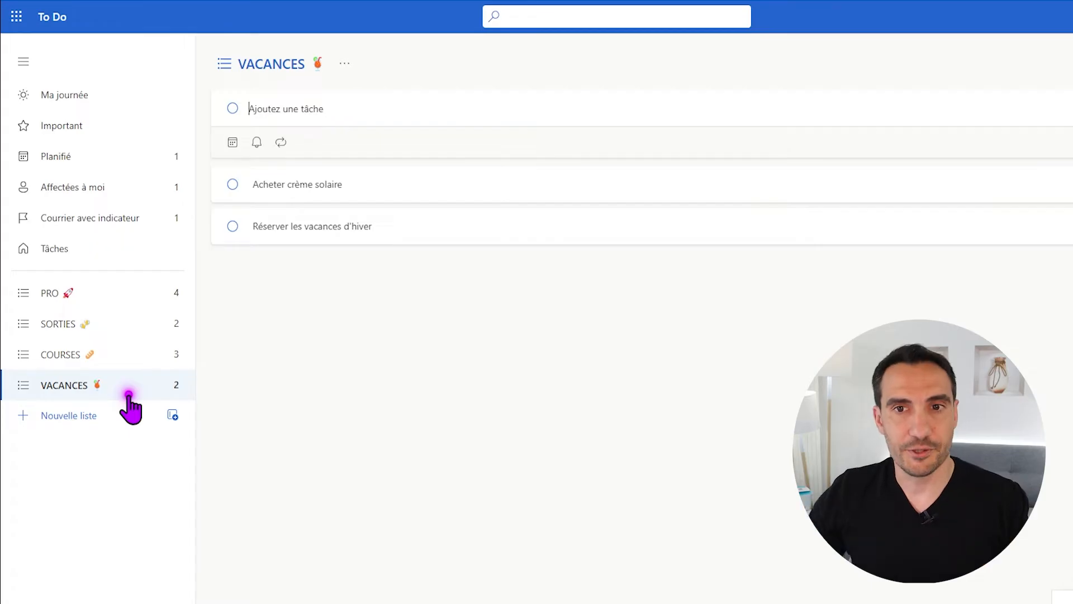
left_click(146, 294)
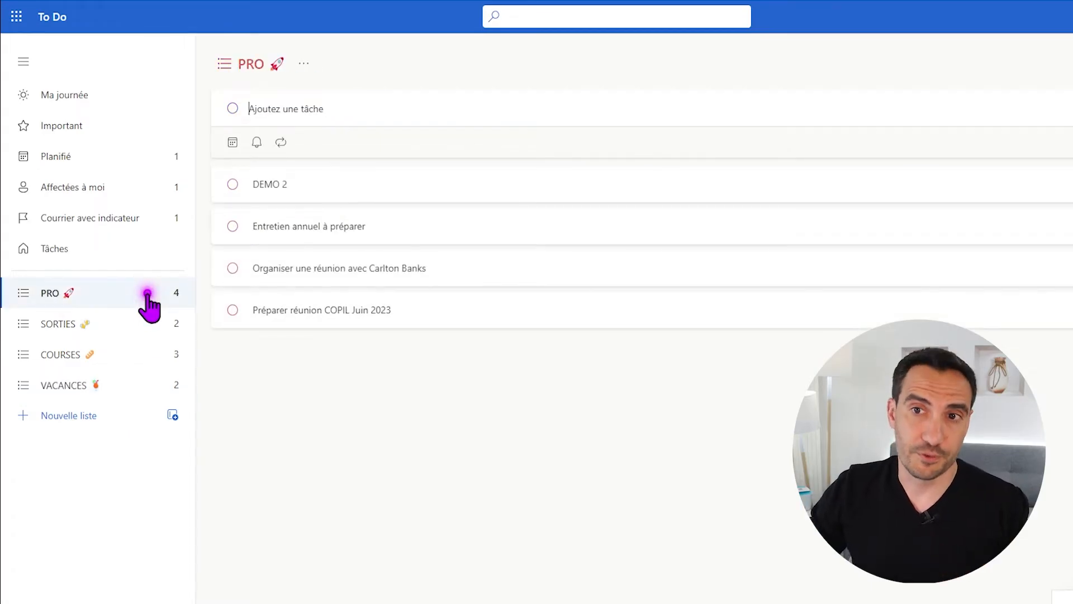
Add the DEMO 2 and "Entretien annuel à préparer" tasks from the PRO list to Ma journée
right_click(333, 185)
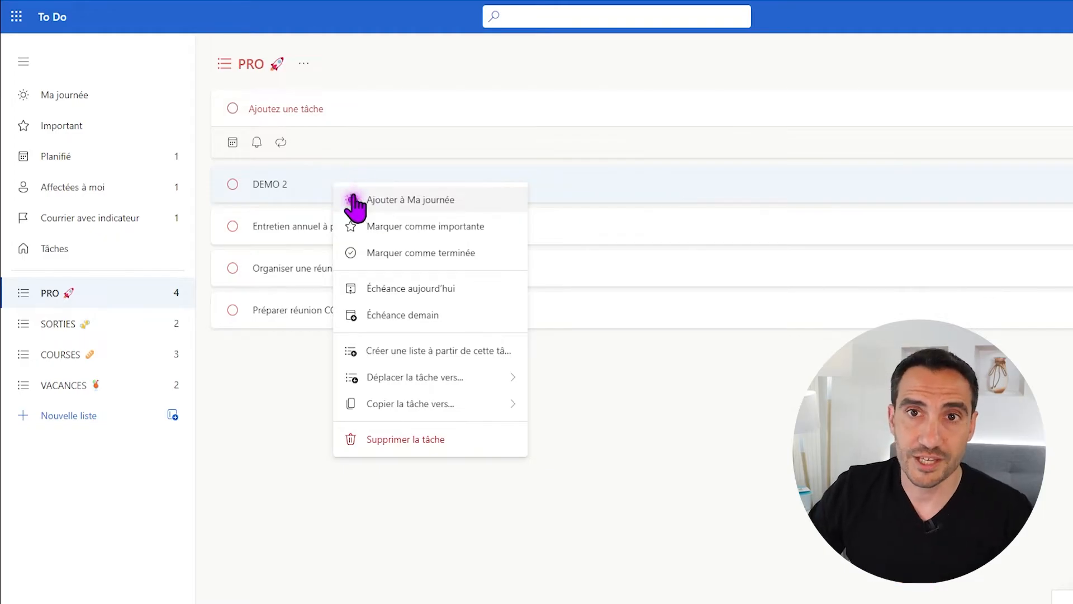
left_click(390, 200)
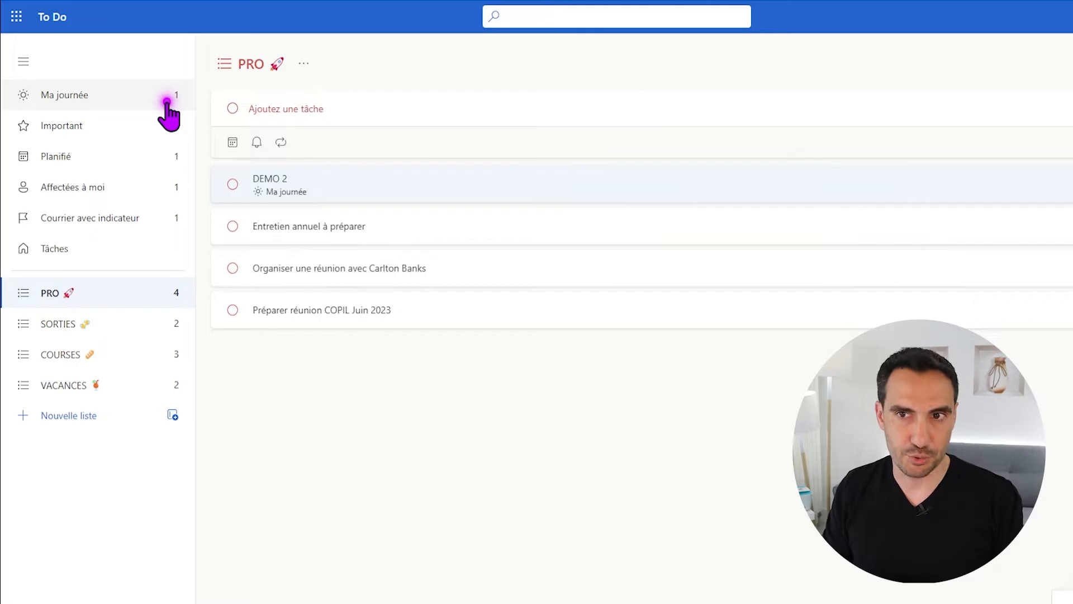
right_click(359, 227)
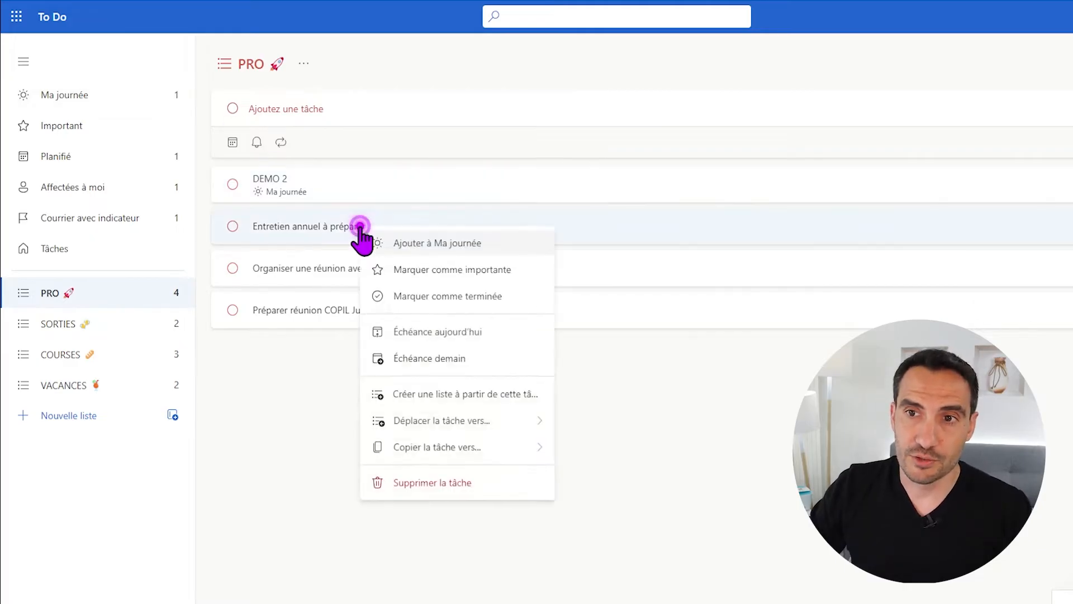
left_click(436, 245)
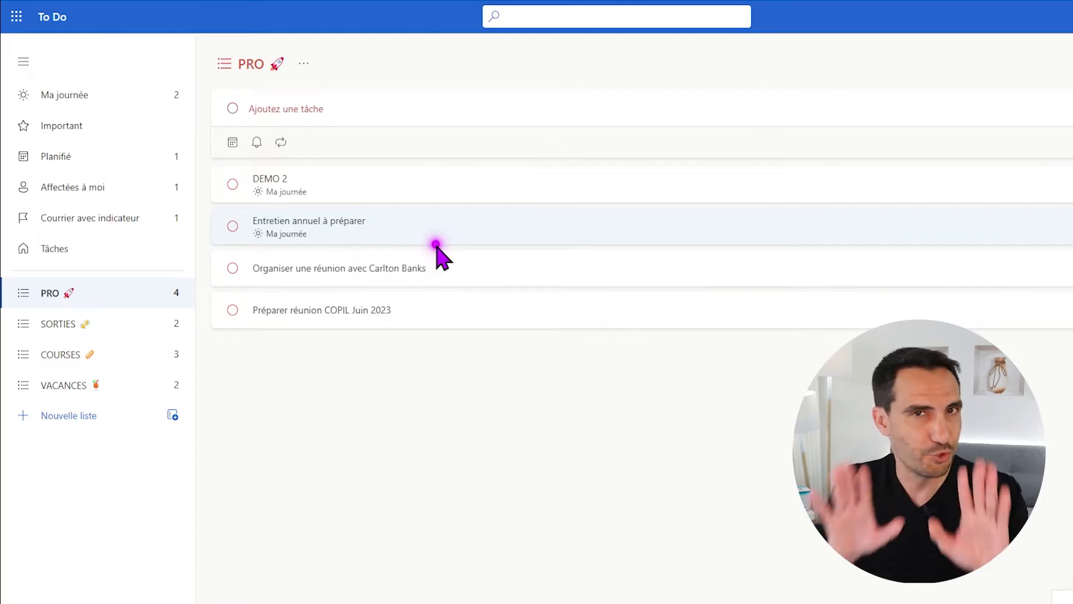
Mark the "Organiser une réunion" task in the PRO list as important
right_click(451, 273)
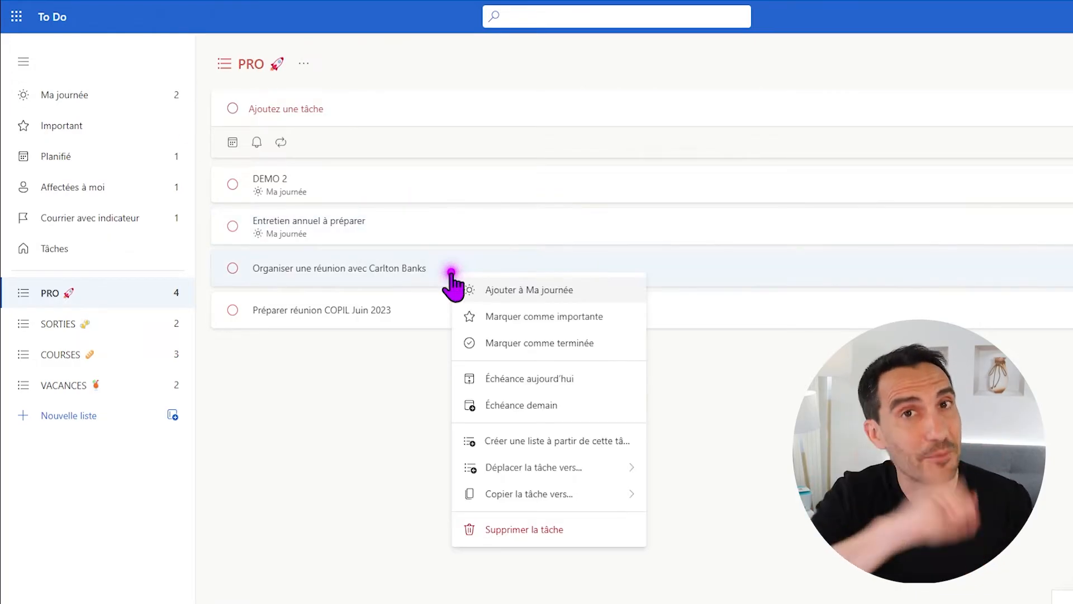
left_click(521, 317)
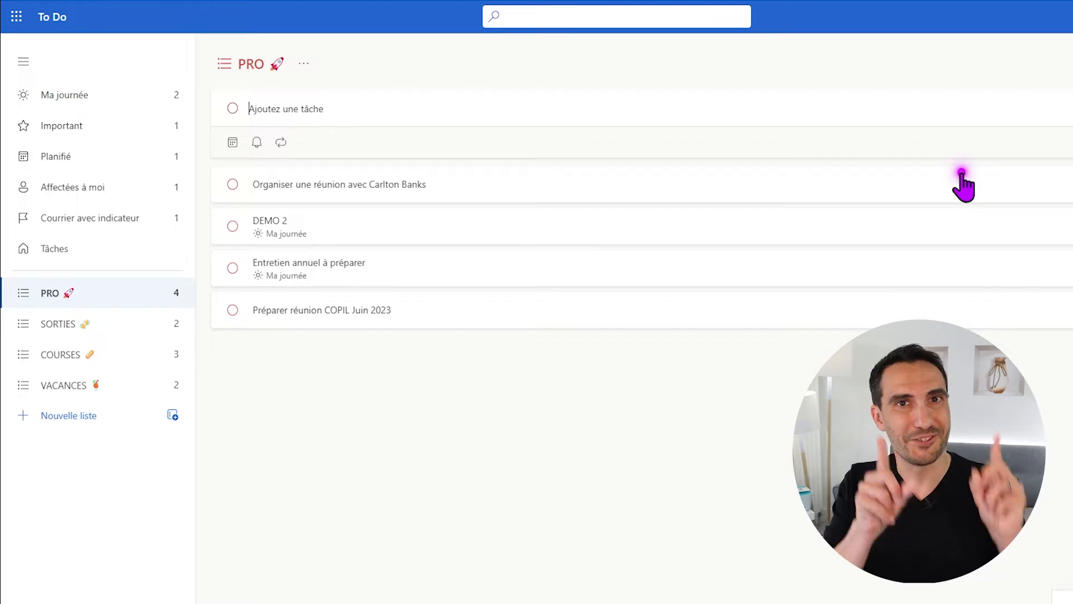
left_click(82, 133)
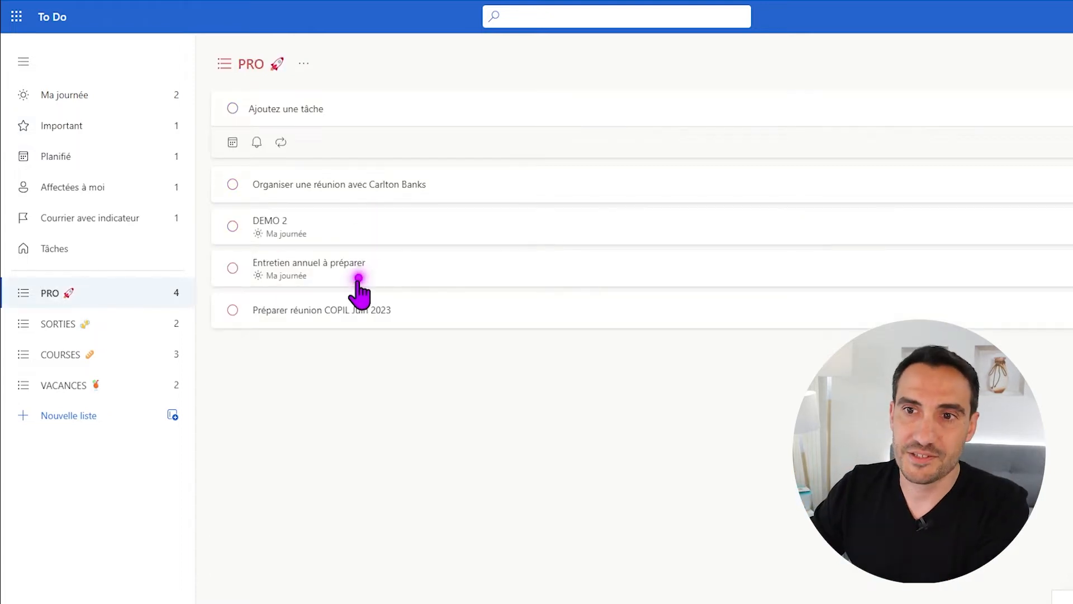
Mark the "Préparer réunion COPIL Juin 2023" task as completed and check it in the list's Terminées section
right_click(351, 311)
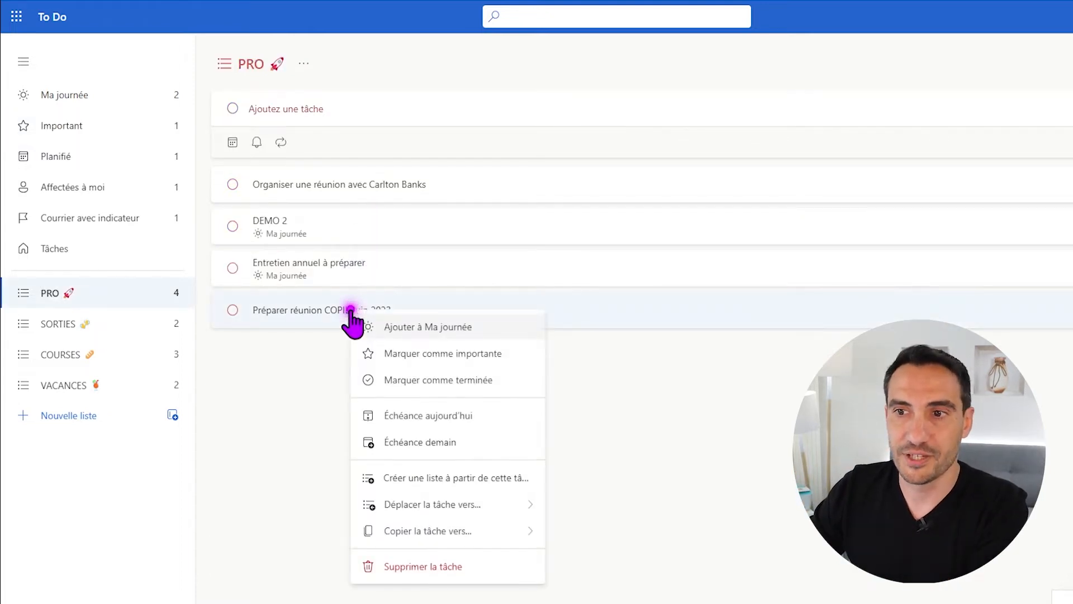
left_click(471, 388)
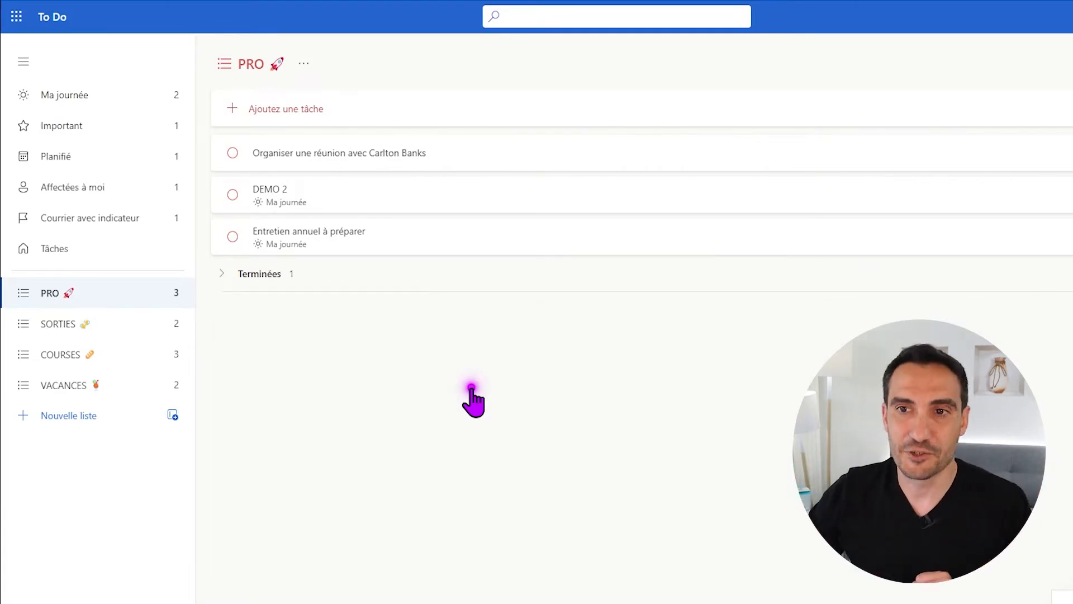
left_click(224, 274)
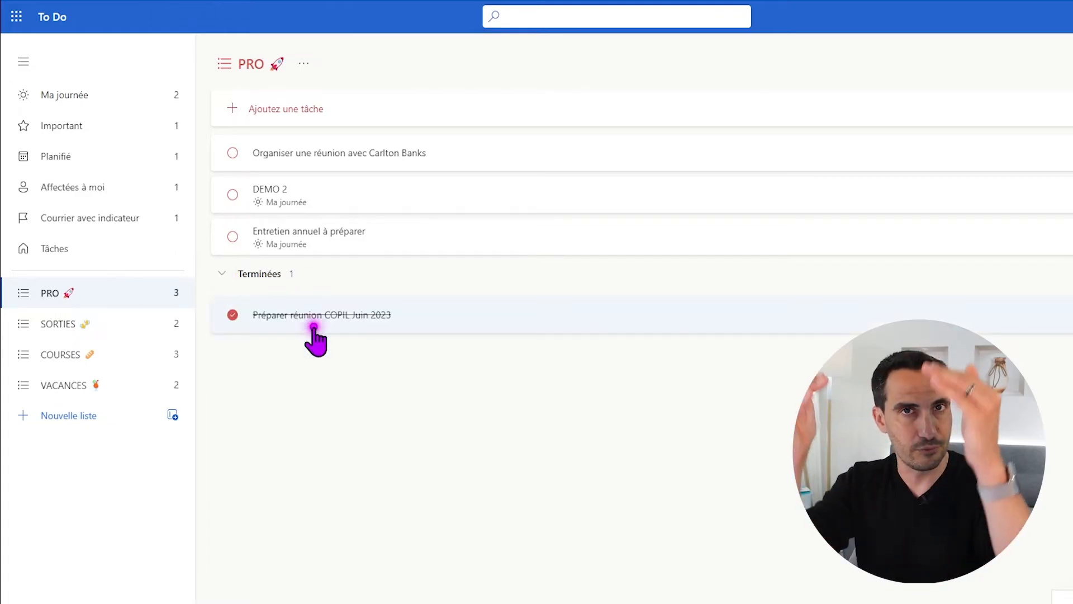
left_click(336, 270)
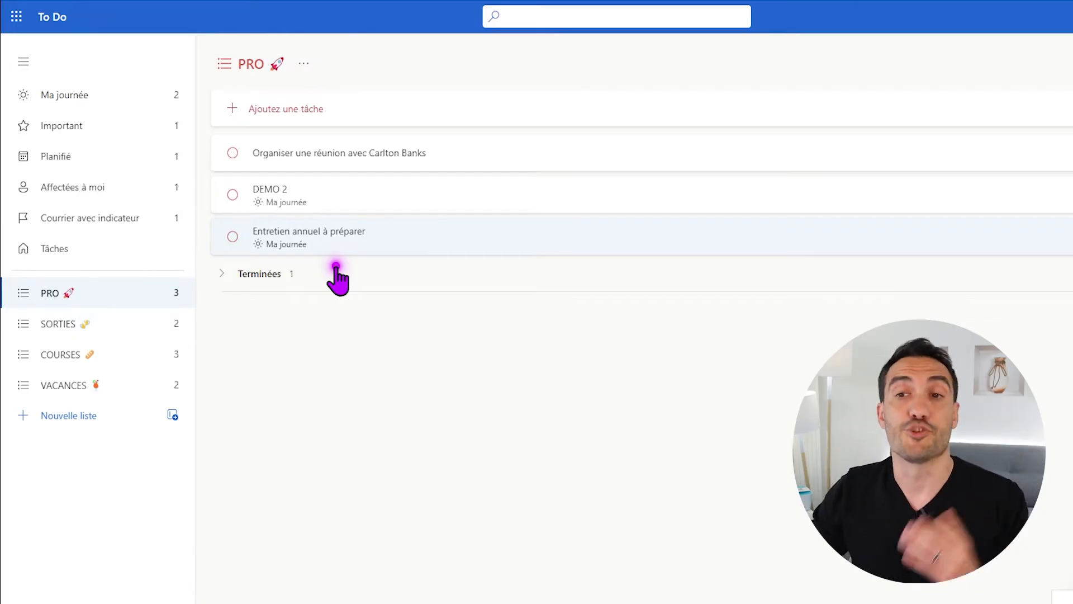
Look at the lists to which the "Entretien annuel à préparer" task can be moved, without moving it
right_click(340, 240)
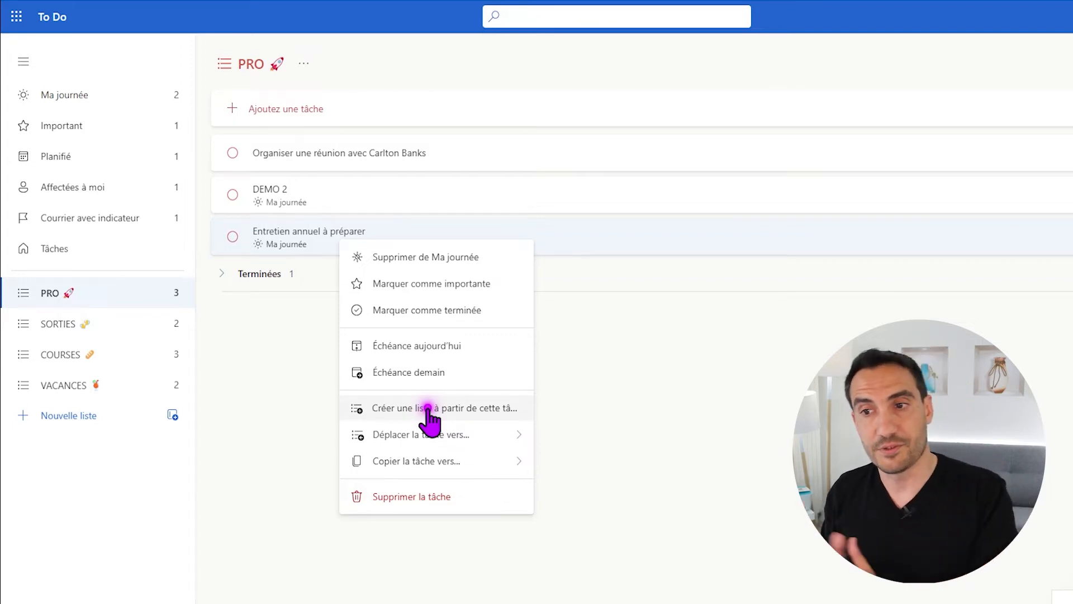
mouse_move(439, 436)
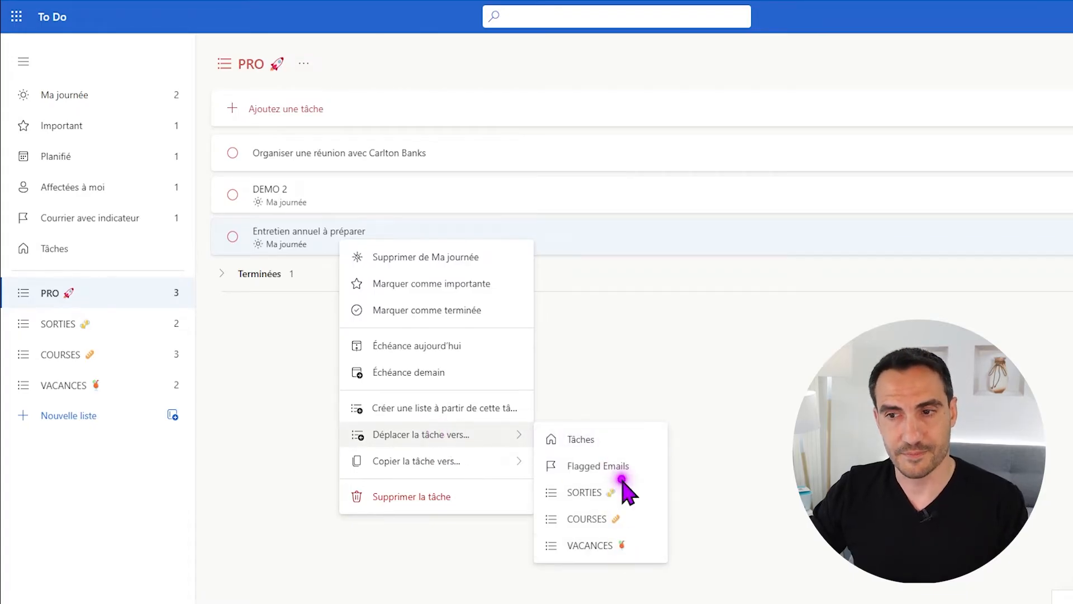
key("Escape")
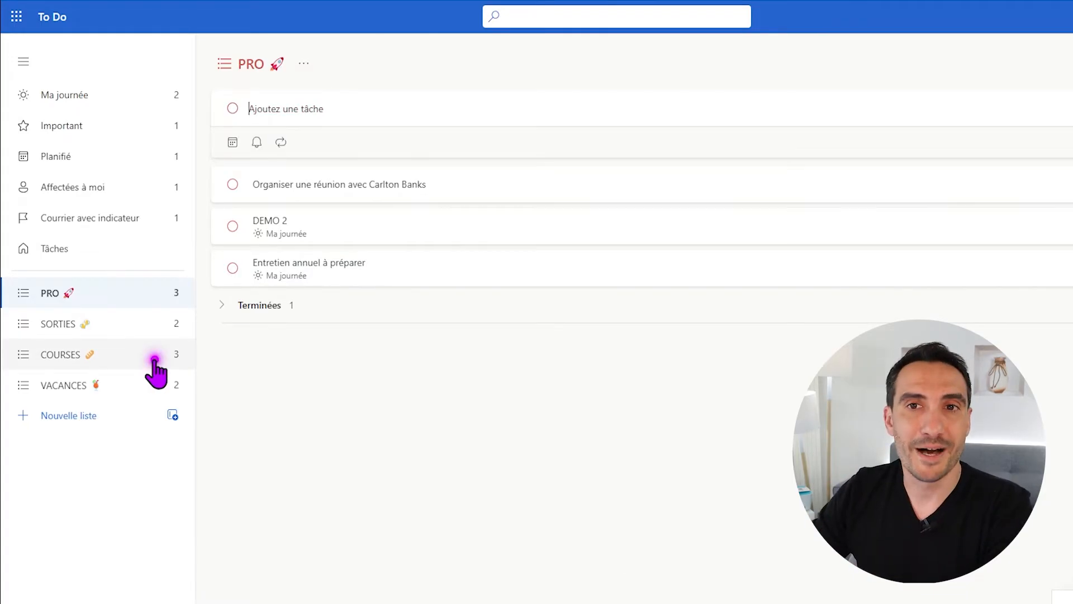
Mark "Entretien annuel à préparer" as important from Ma journée and check it in the Important list
left_click(81, 112)
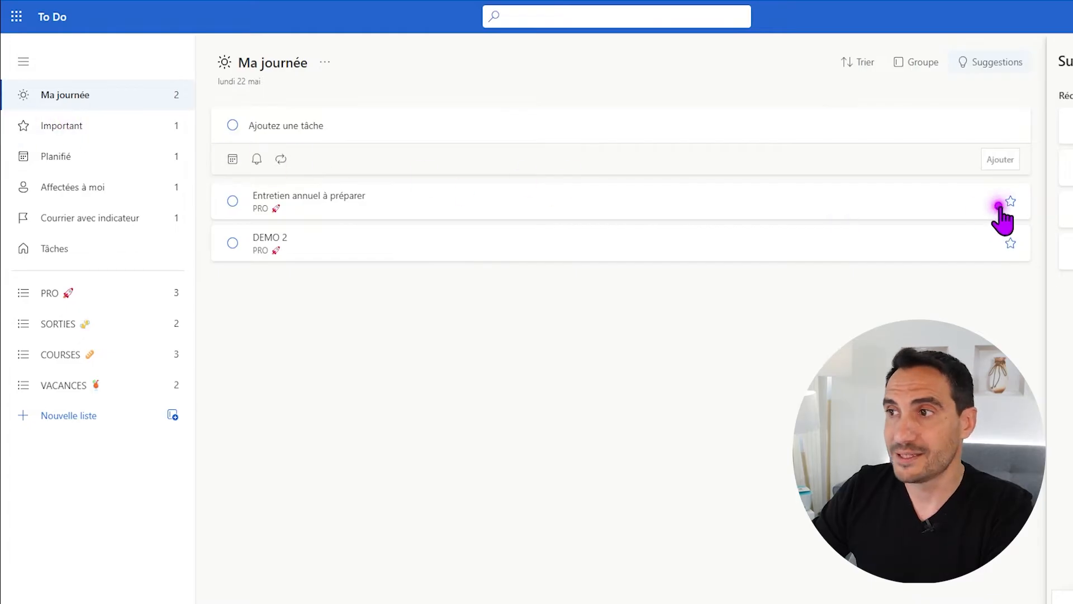
left_click(1011, 202)
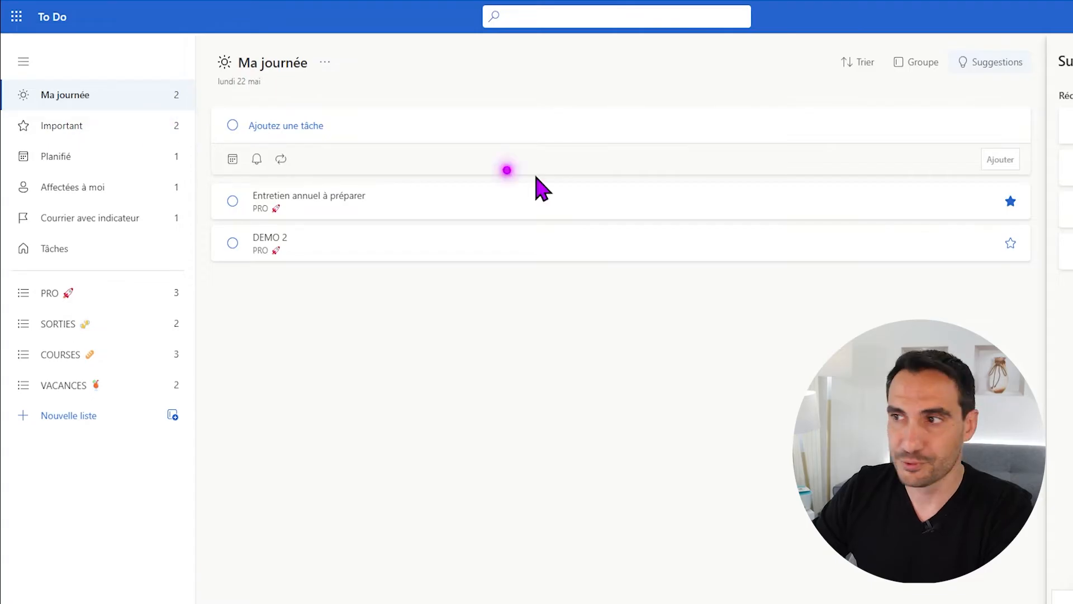
left_click(108, 125)
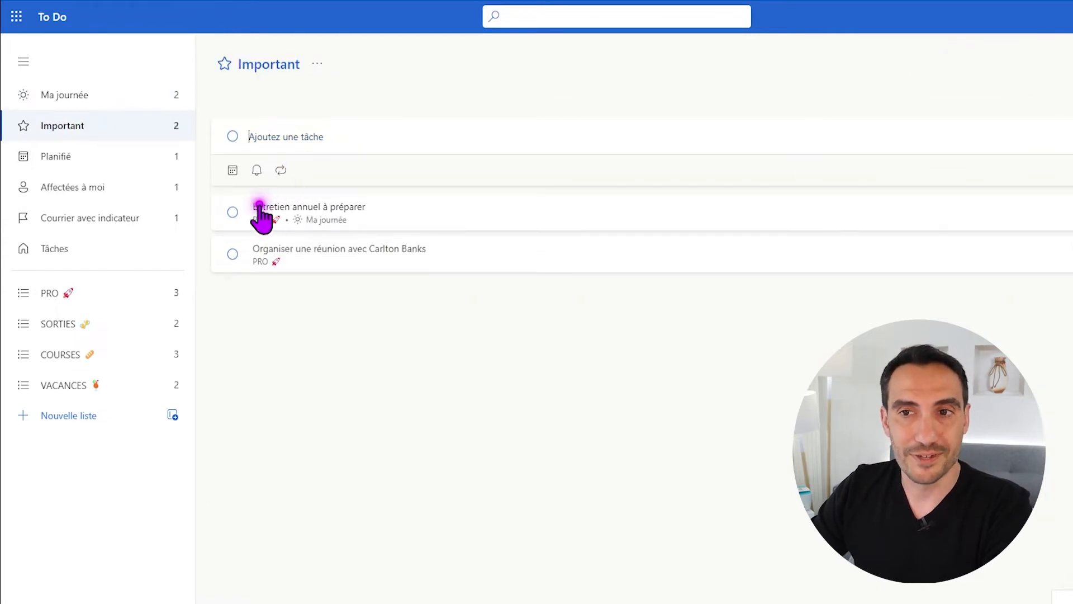
In Ma journée, remove the importance from "Entretien annuel à préparer", restore it, and view the task's available actions
left_click(105, 106)
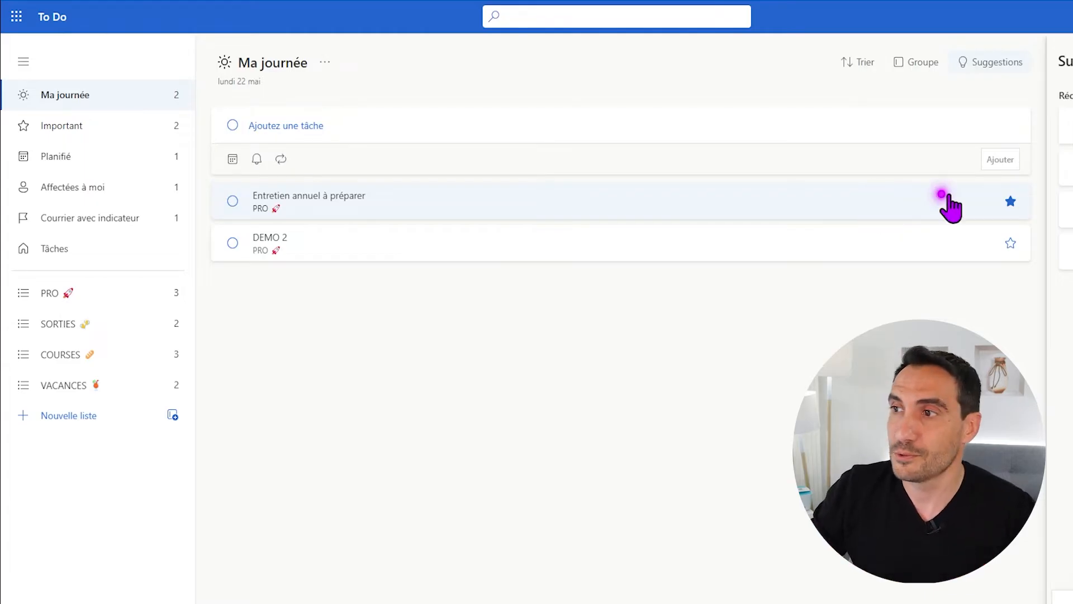
left_click(1011, 201)
left_click(1011, 203)
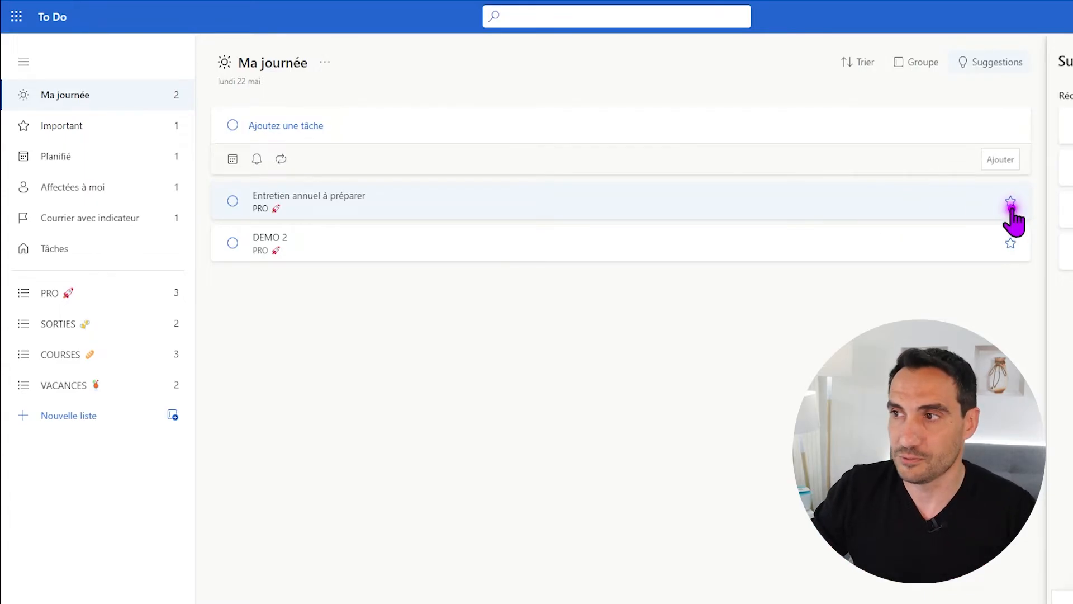
right_click(693, 201)
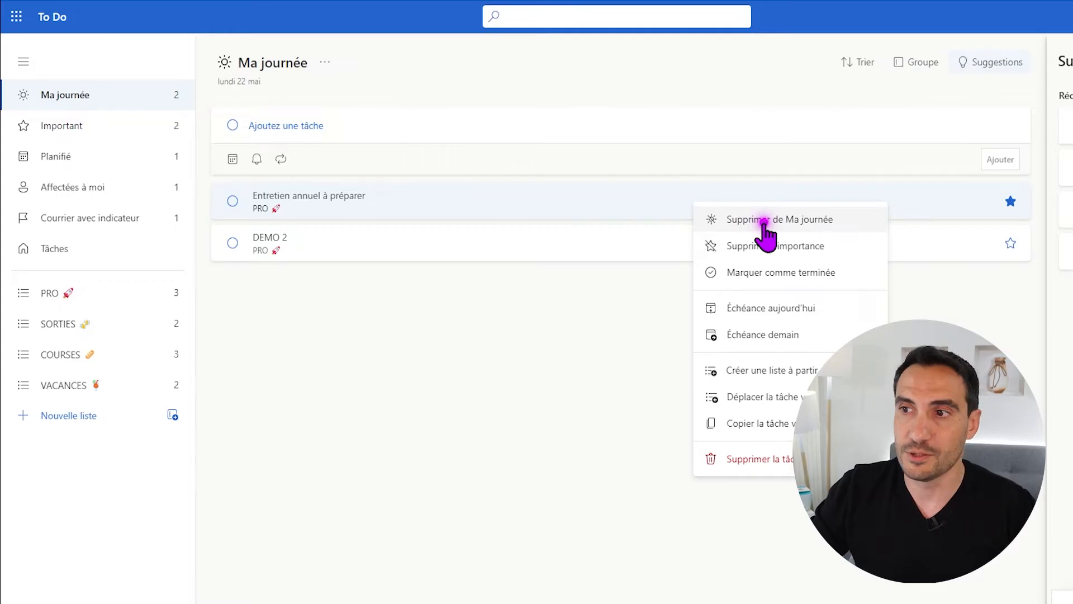
Set the due date of "Entretien annuel à préparer" to tomorrow from the Important list
left_click(88, 127)
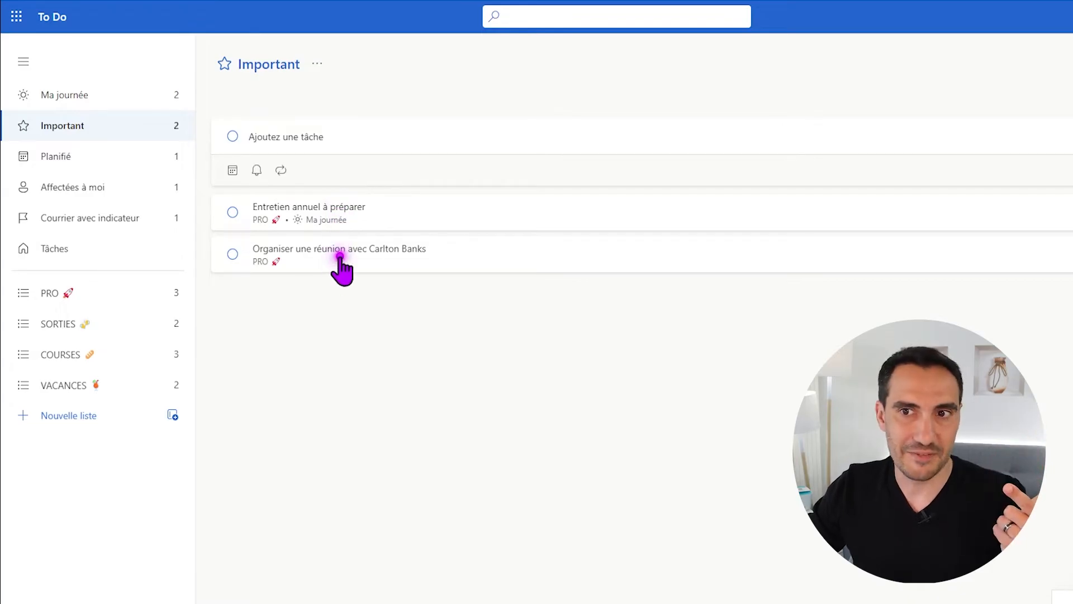
left_click(63, 158)
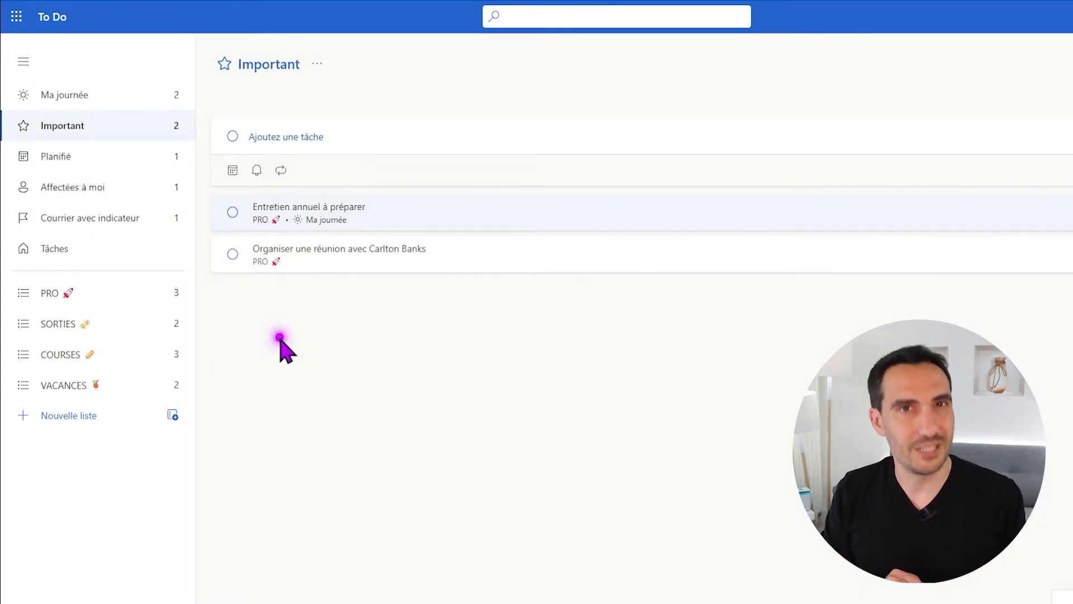
right_click(380, 209)
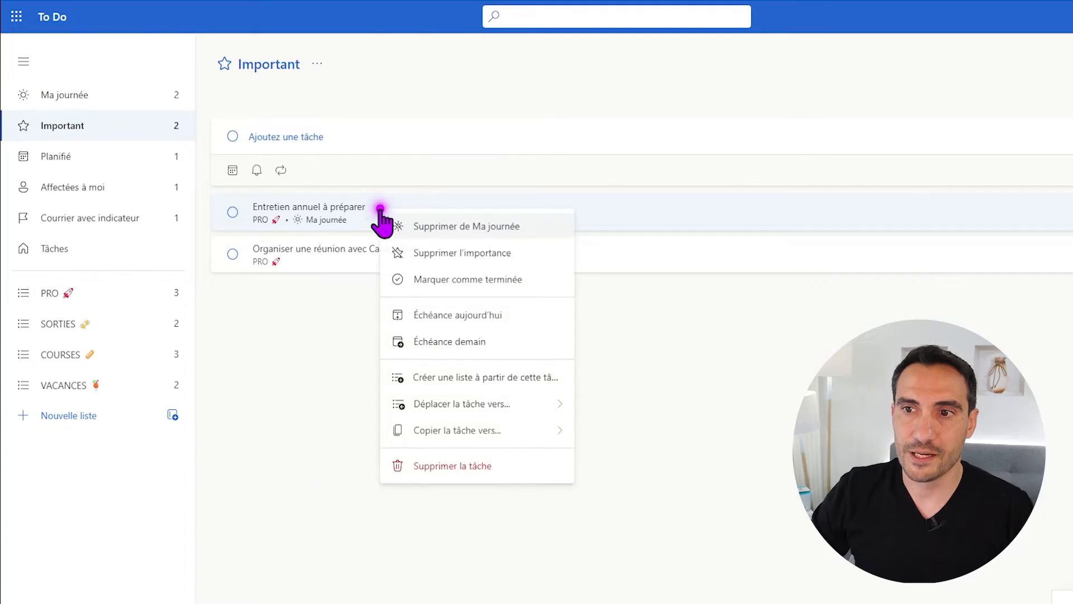
left_click(431, 343)
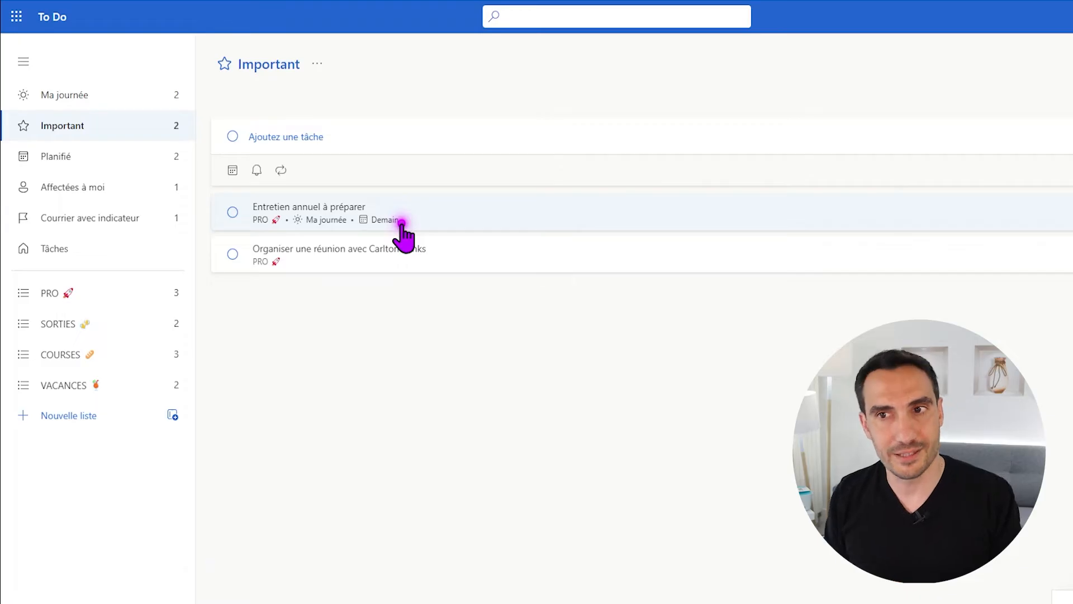
Review the tasks in the Planifié and Affectées à moi lists
left_click(64, 125)
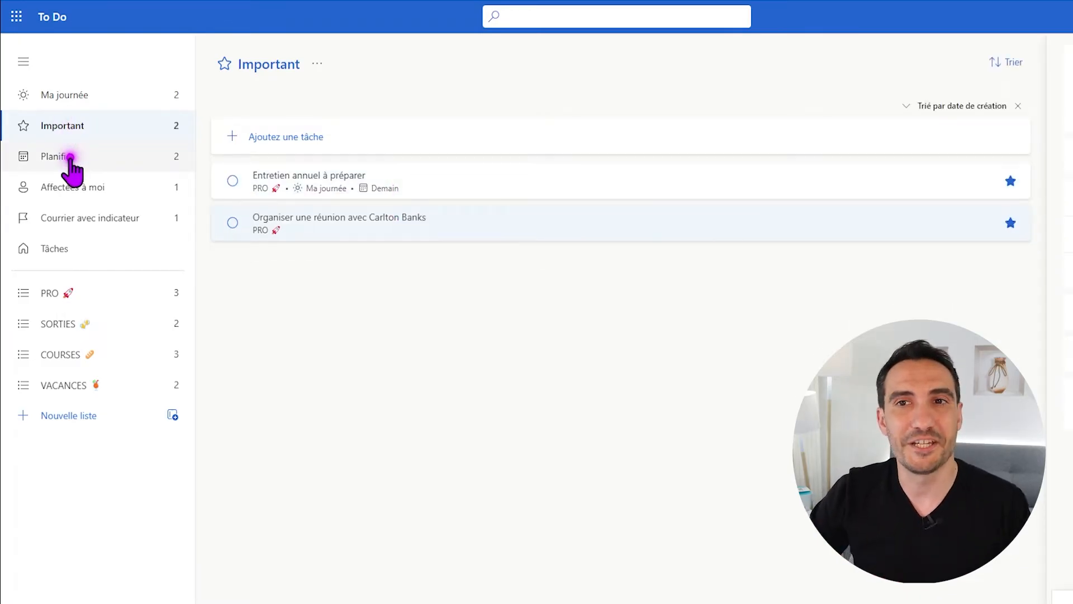
left_click(70, 157)
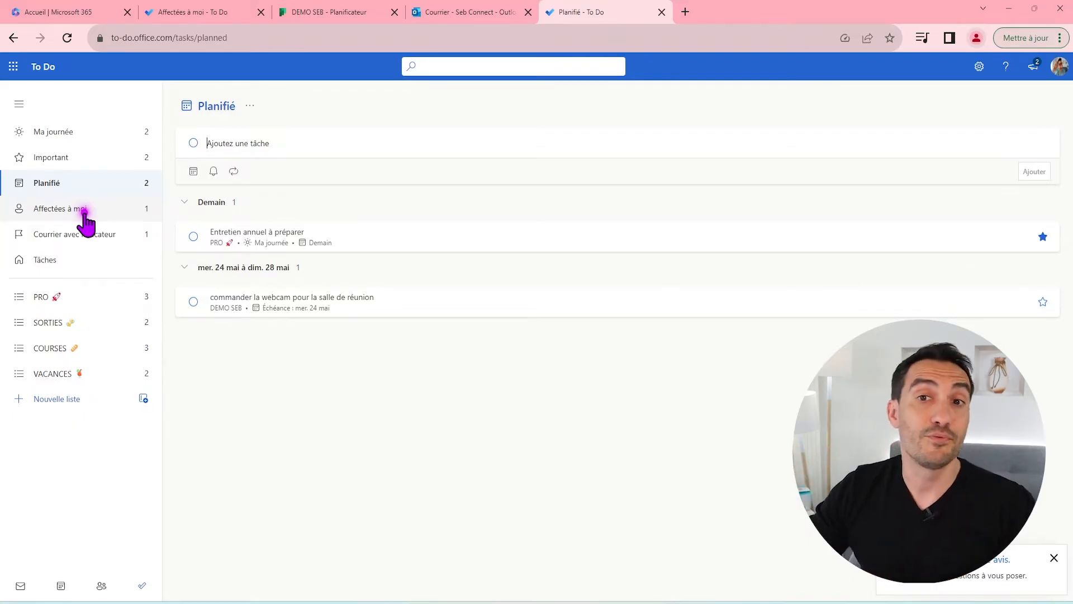
left_click(85, 210)
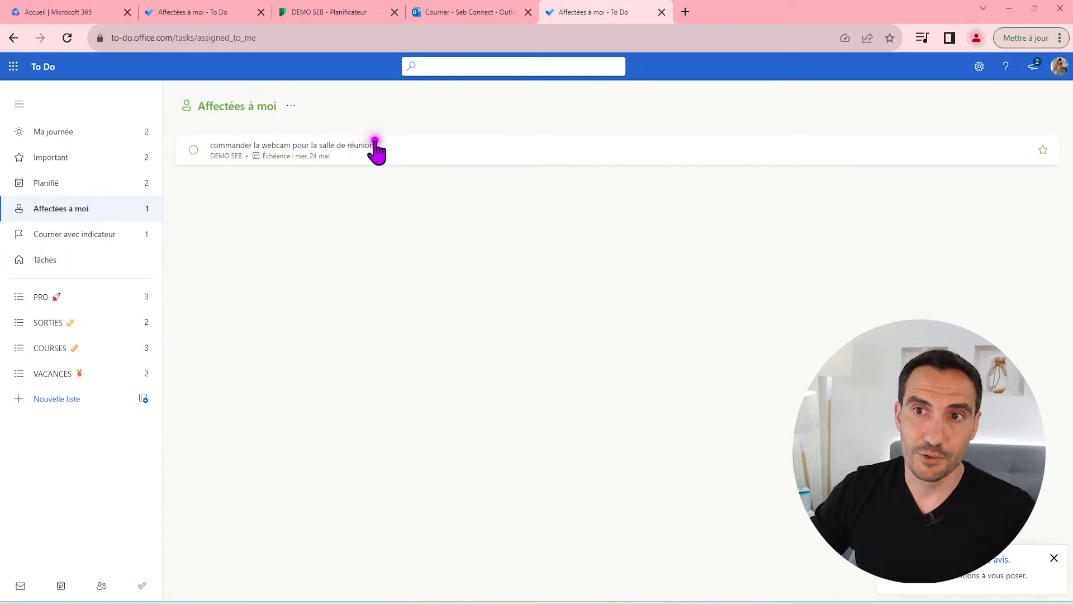
left_click(224, 157)
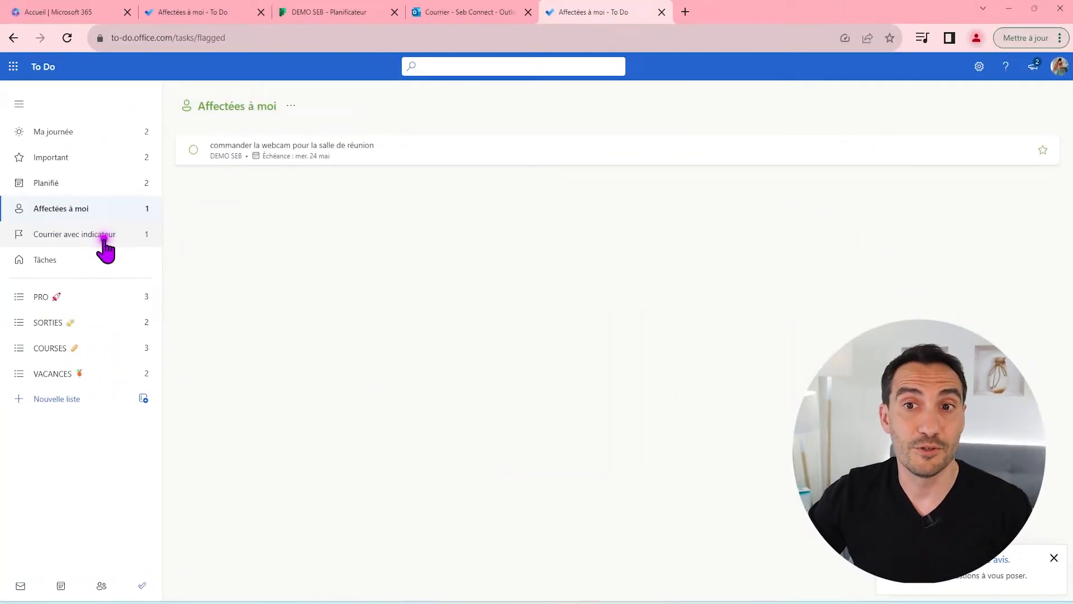
View the Courrier avec indicateur list and switch to Outlook to see the flagged "Danse à la Carlton" message
left_click(103, 237)
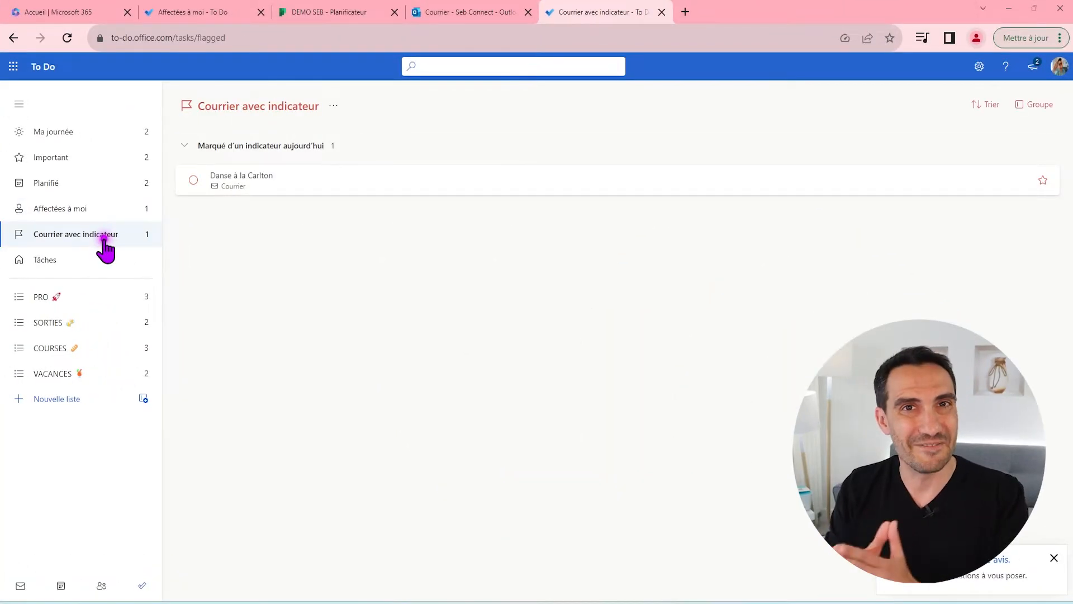
left_click(471, 15)
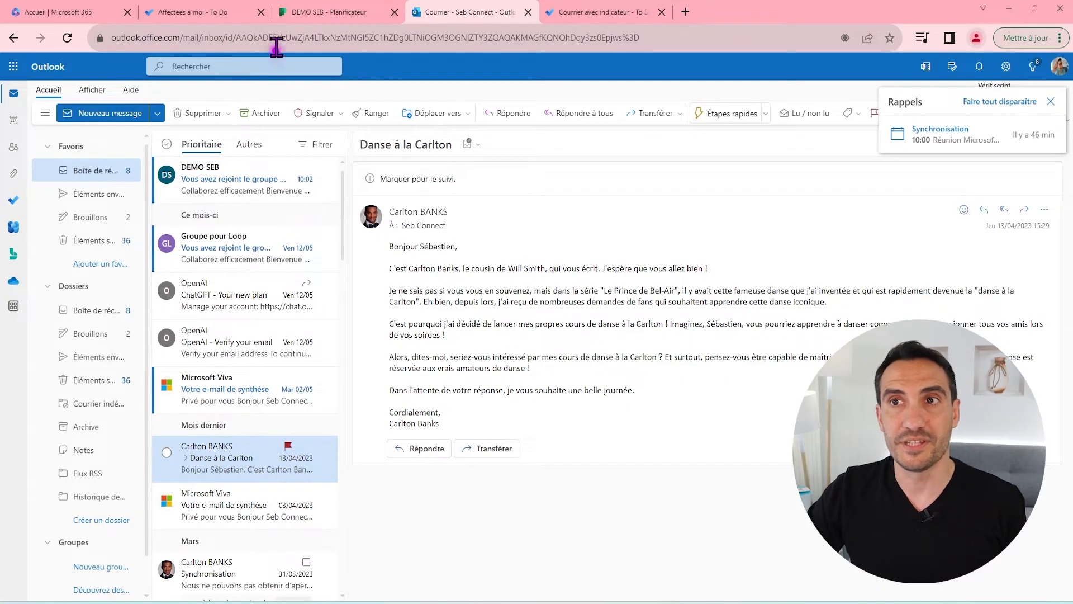
Return to To Do and mark "Danse à la Carlton" as completed in the Courrier avec indicateur list
left_click(246, 13)
left_click(65, 230)
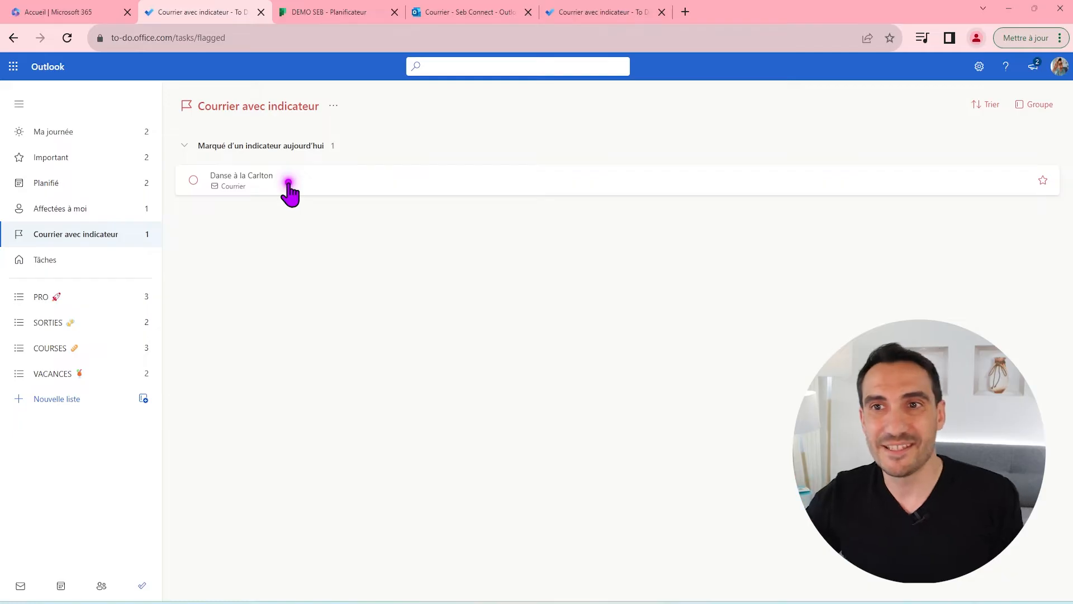
left_click(193, 182)
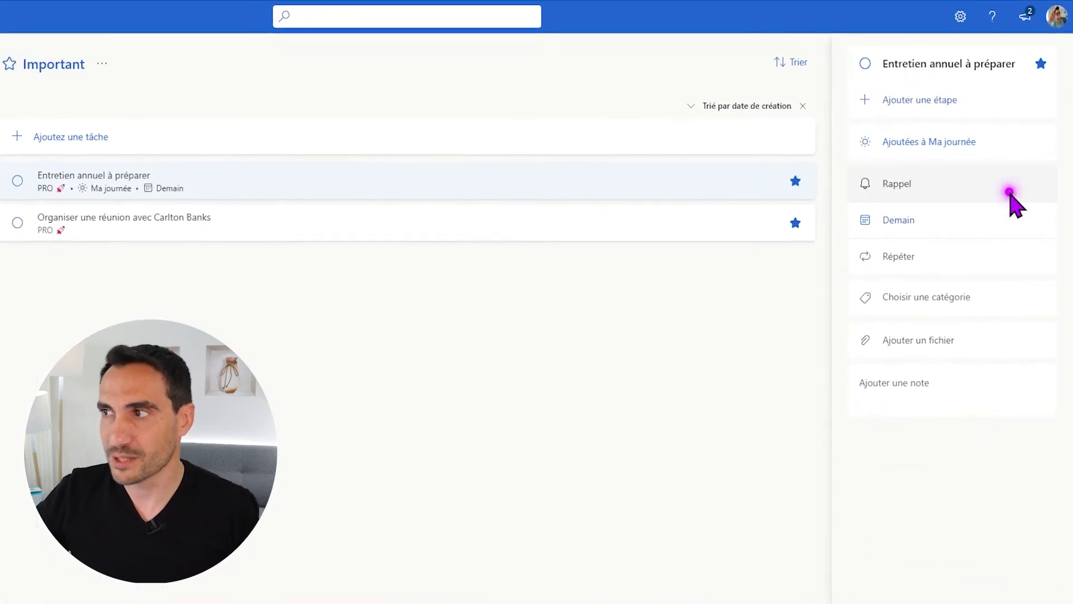
Examine the reminder and due date options of "Entretien annuel à préparer", including the custom date calendar, without changing them
left_click(902, 186)
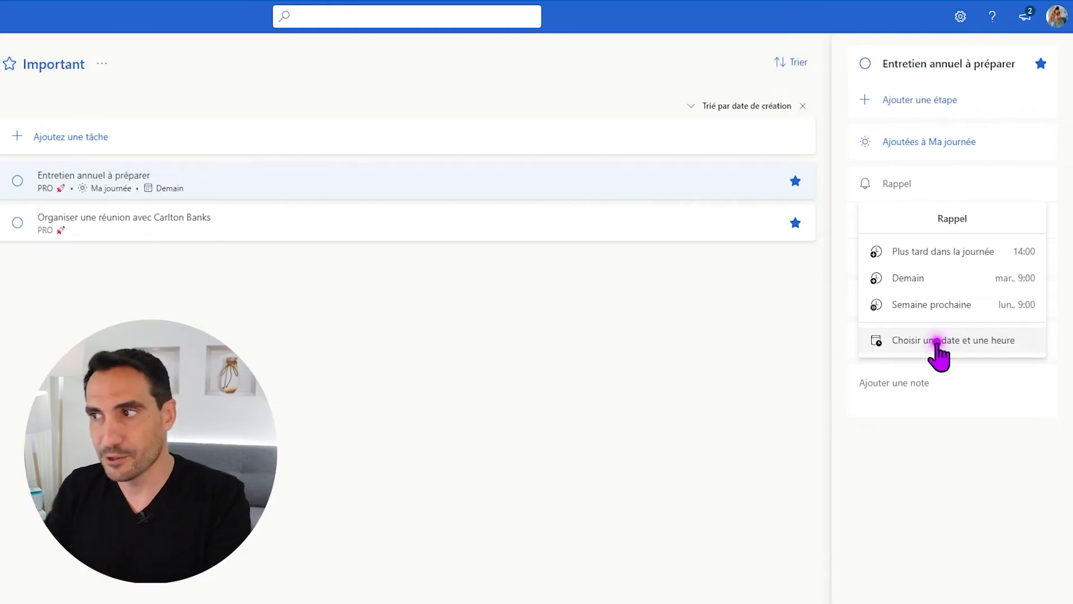
left_click(841, 237)
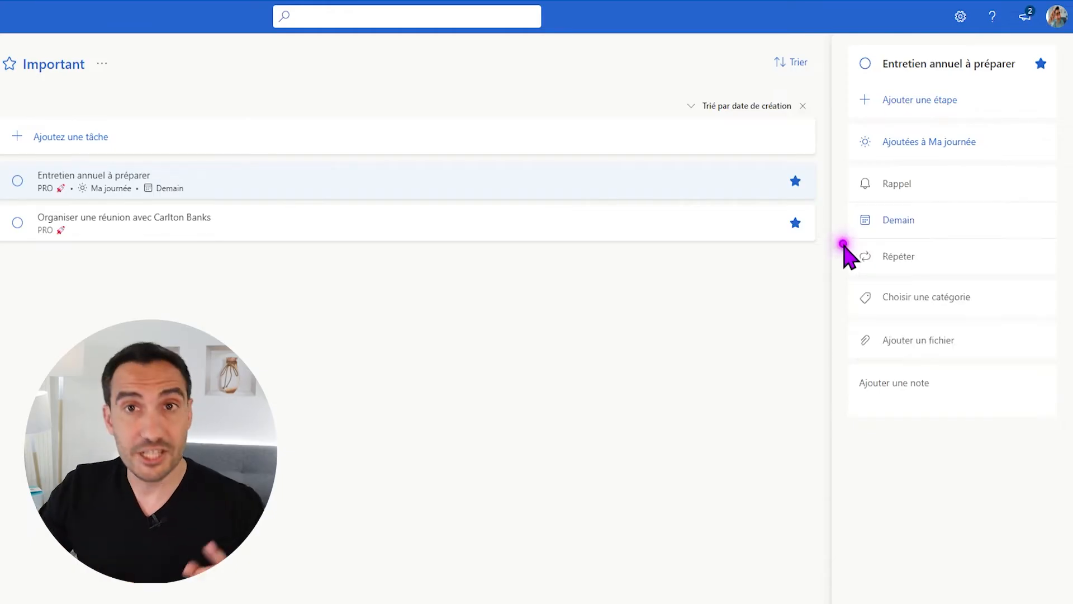
left_click(909, 229)
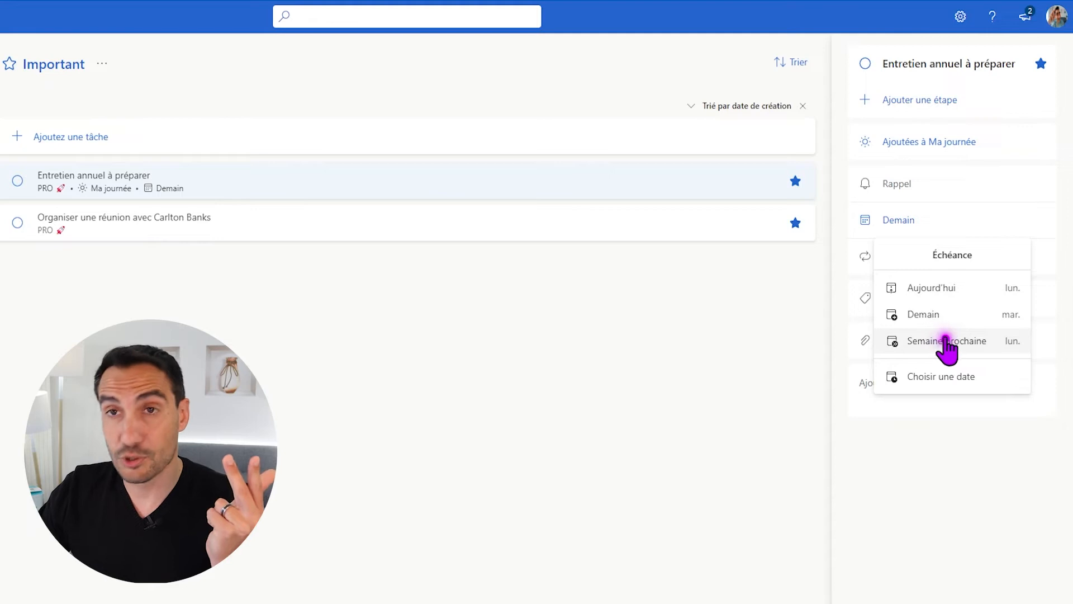
left_click(947, 376)
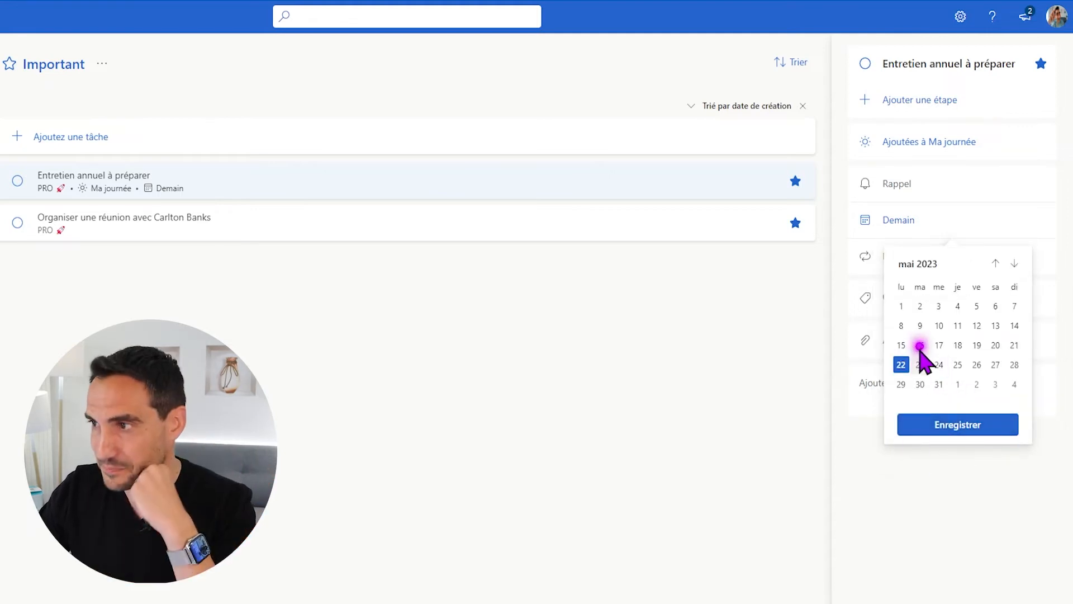
left_click(919, 532)
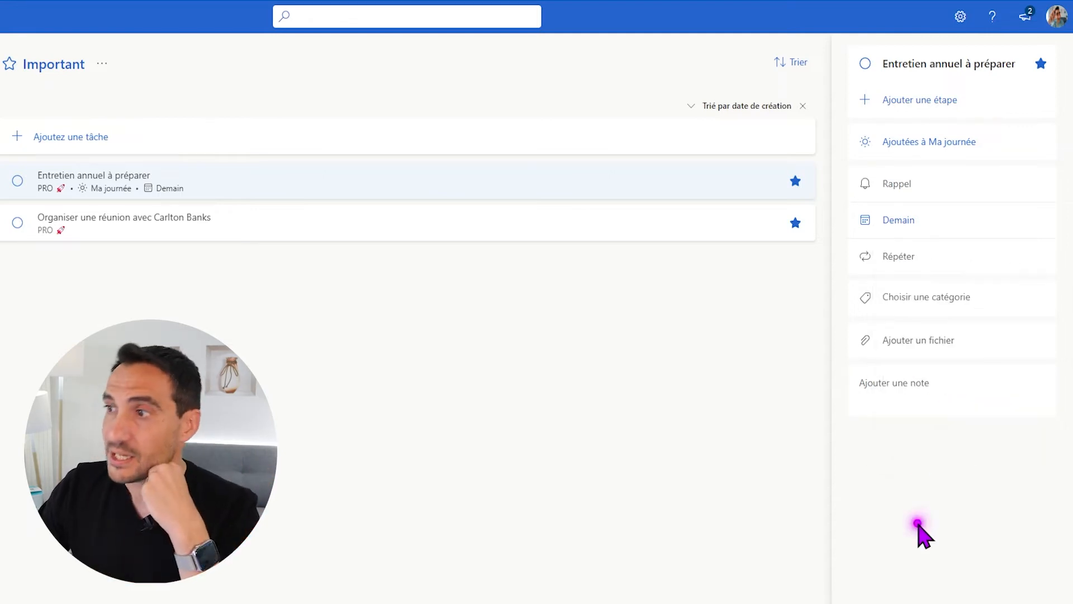
Examine the repeat options of "Entretien annuel à préparer", including the custom recurrence settings, without saving one
left_click(901, 256)
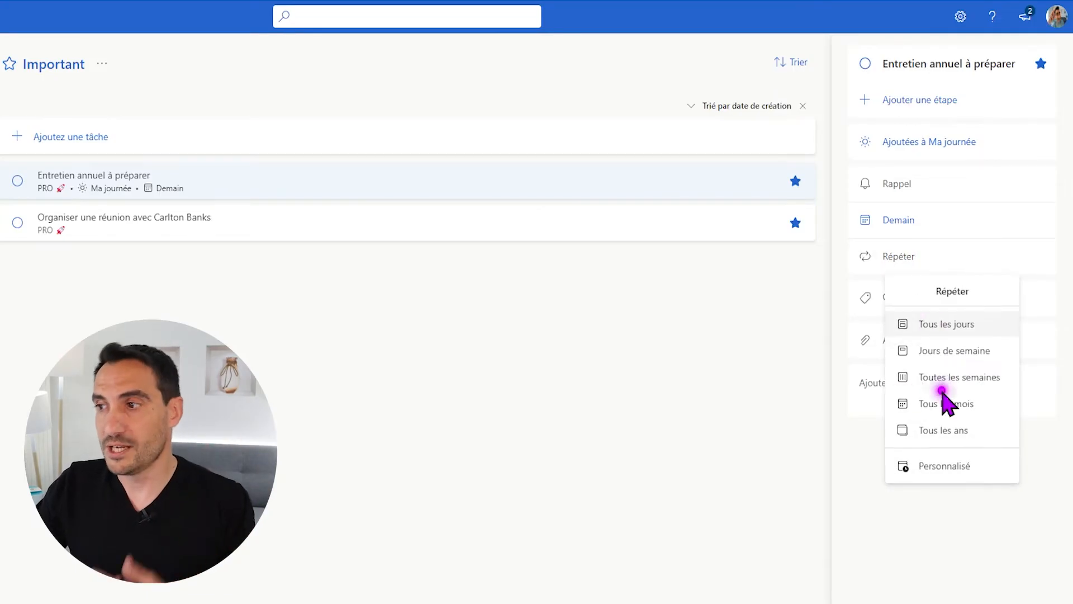
left_click(949, 467)
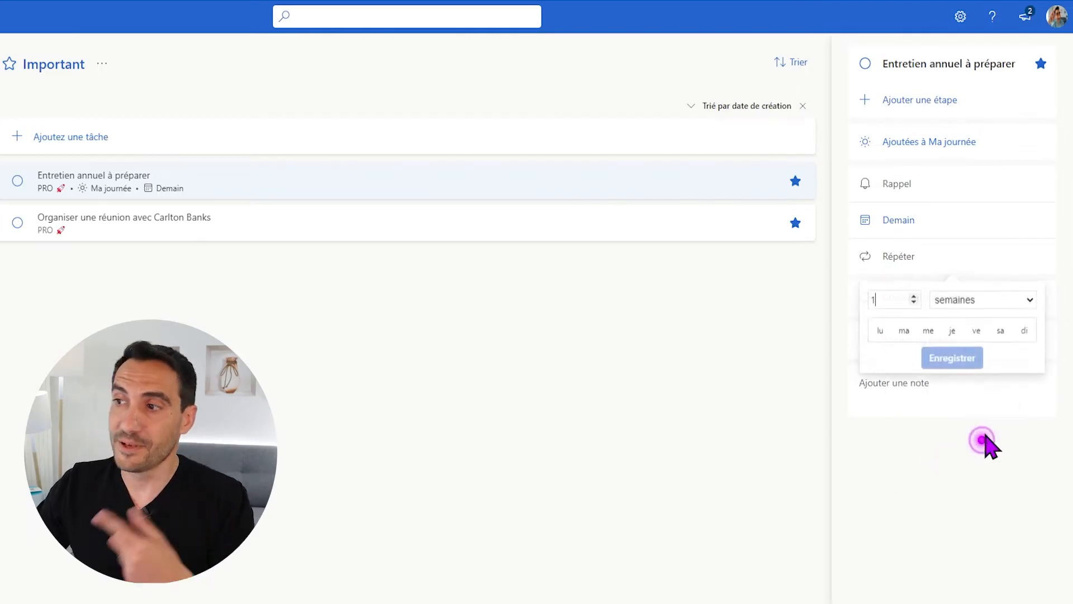
left_click(990, 467)
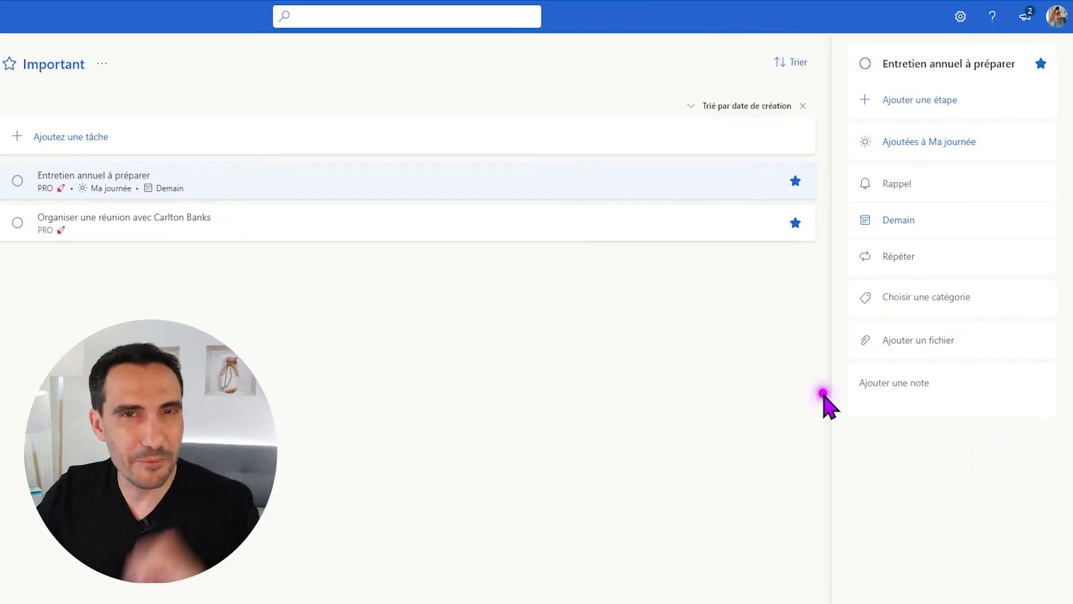
Assign the Orange category to "Entretien annuel à préparer" and view the file attachment dialog without choosing a file
left_click(913, 298)
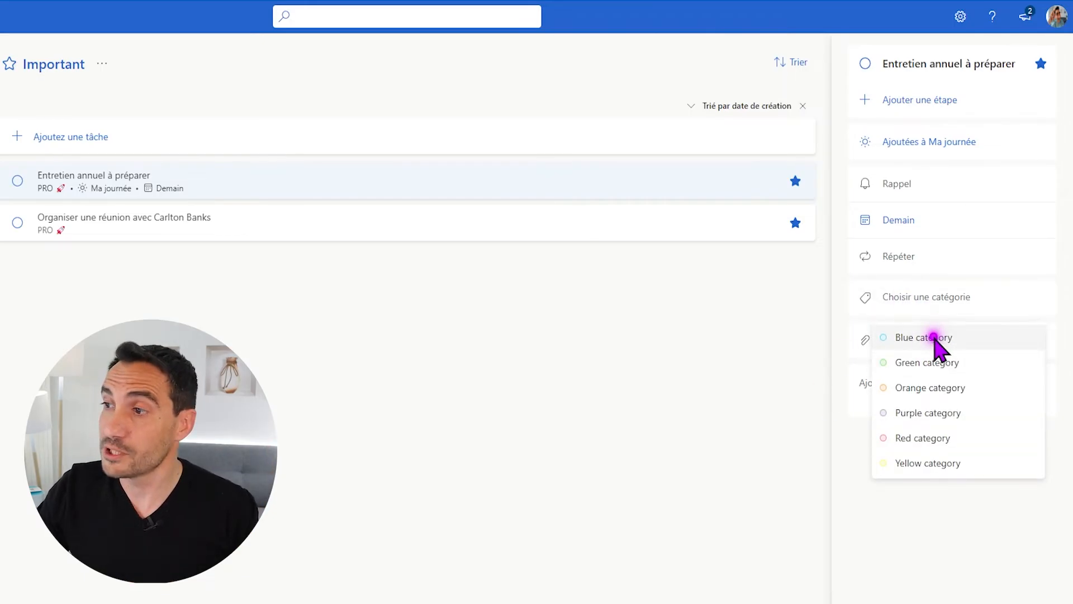
left_click(933, 387)
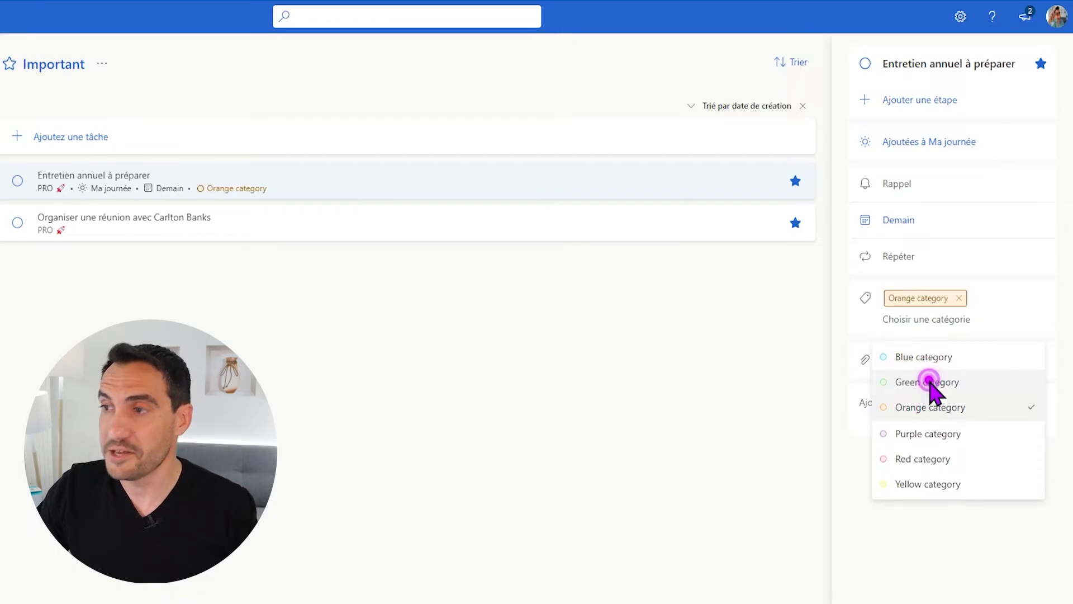
left_click(411, 386)
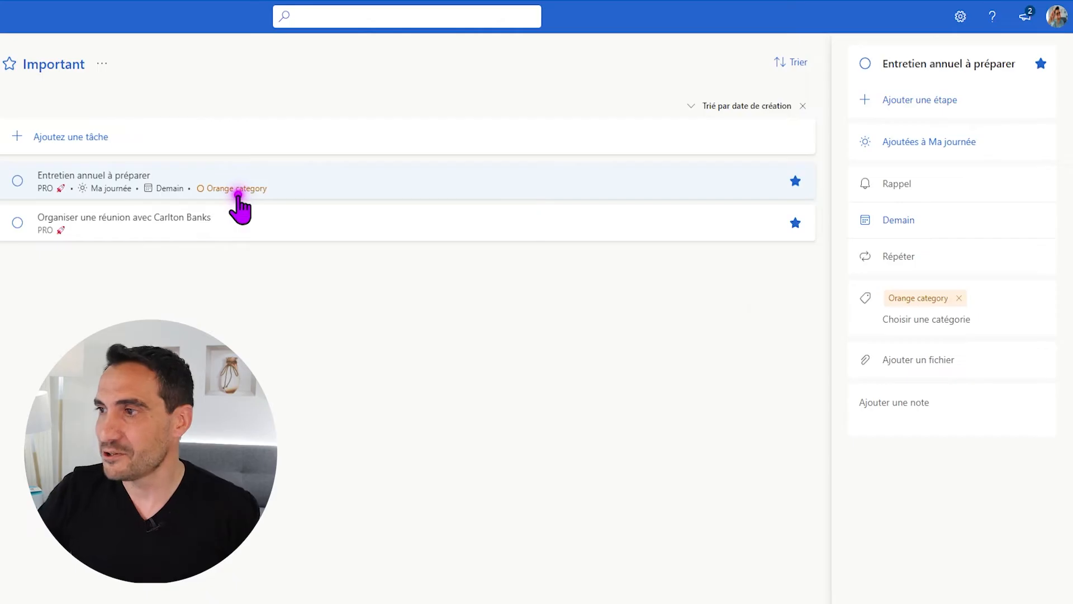
left_click(929, 371)
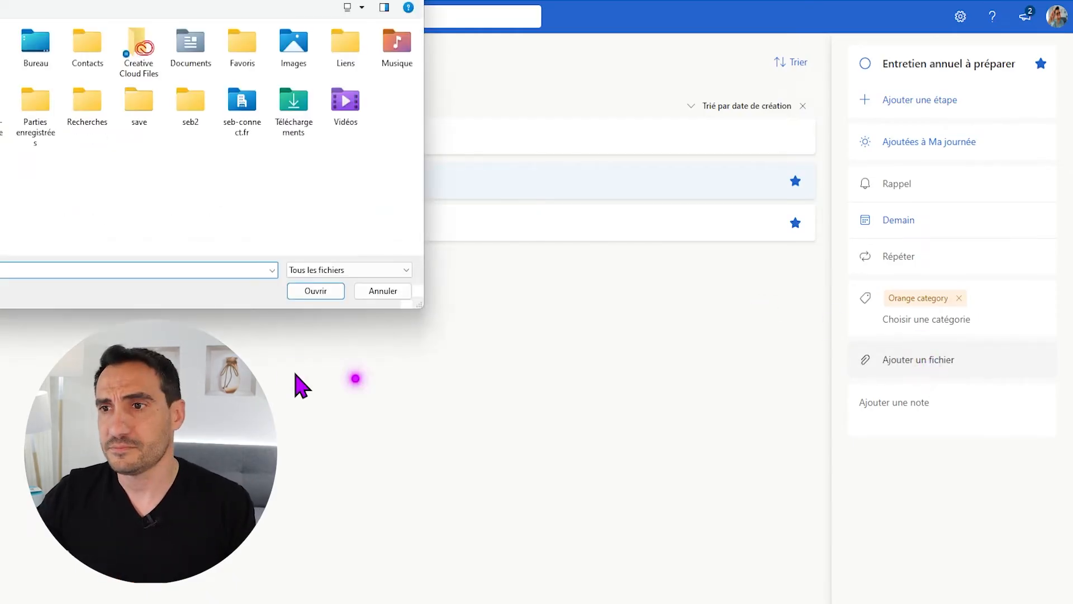
left_click(378, 293)
Add the note "Bla bla bla" to "Entretien annuel à préparer"
left_click(876, 411)
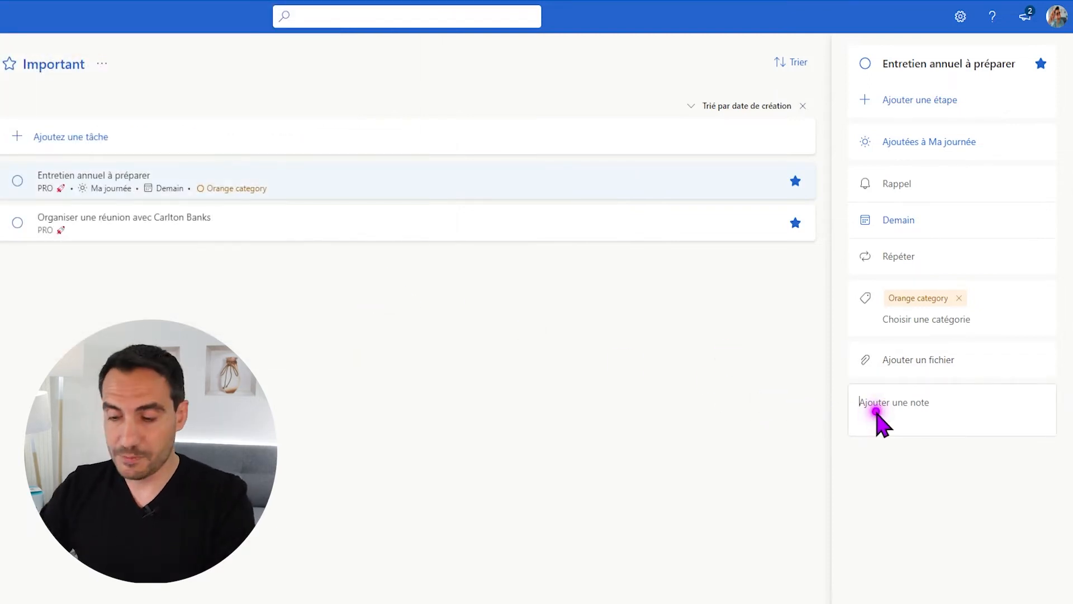
type("Bla bla b")
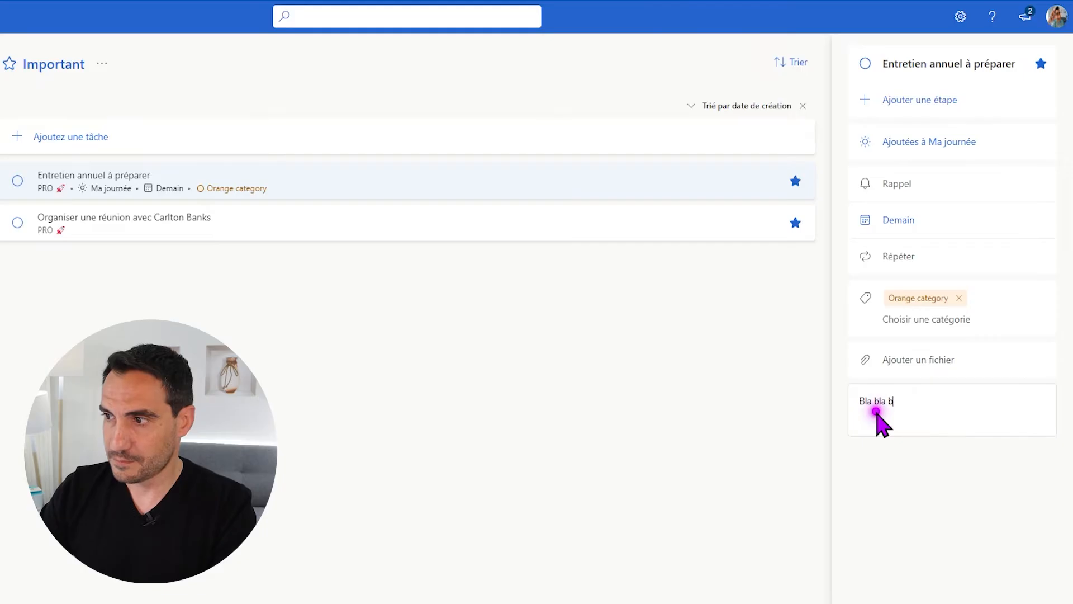
type("la")
left_click(947, 511)
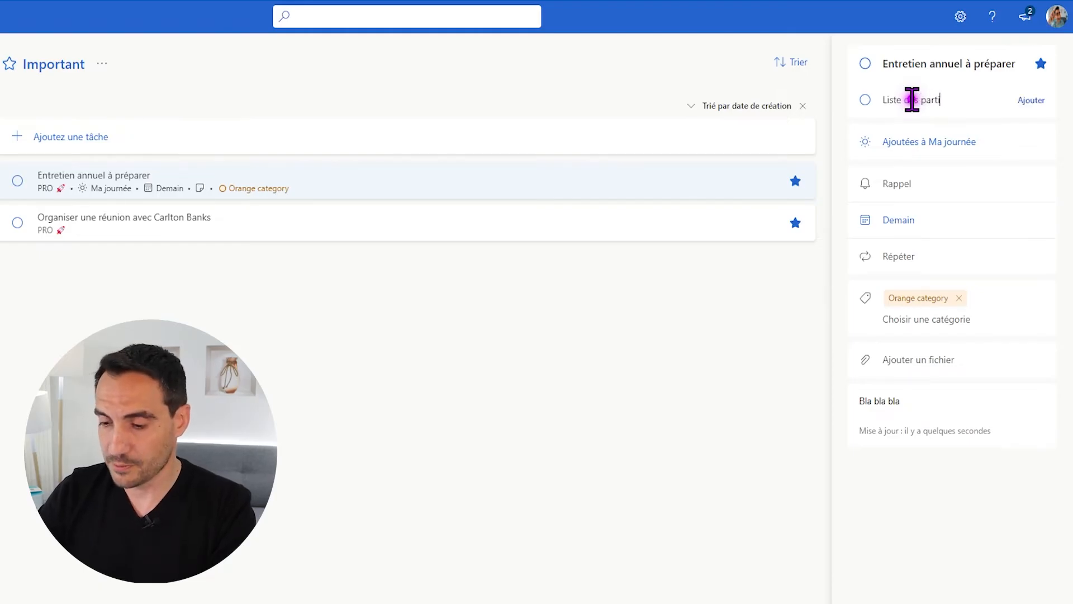
Add the steps "Liste des participants" and "ODJ" to "Entretien annuel à préparer"
type("ts")
left_click(1031, 100)
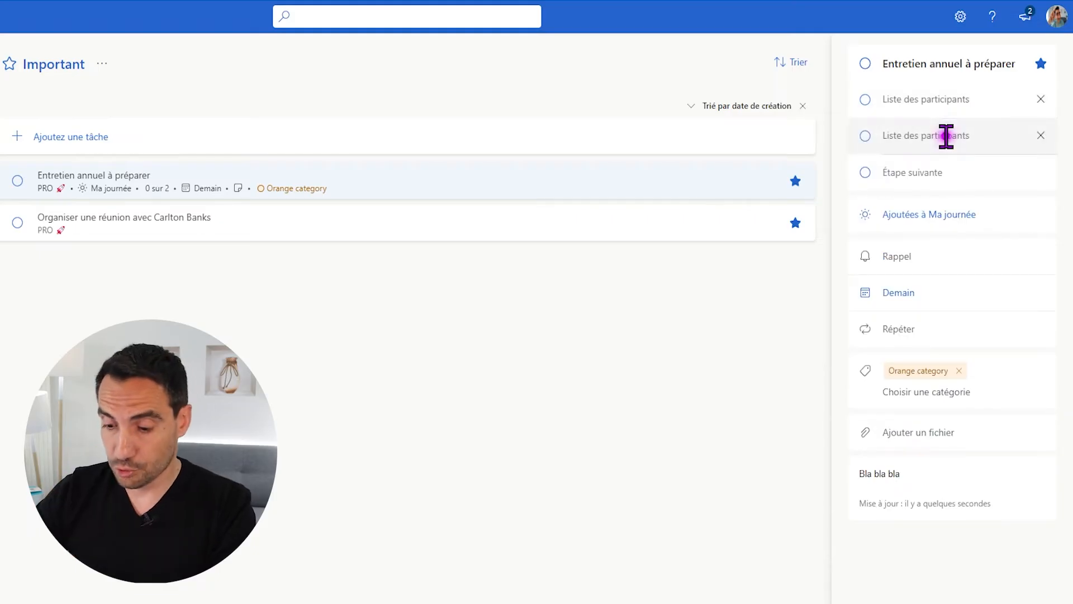
type("ODJ")
key("Return")
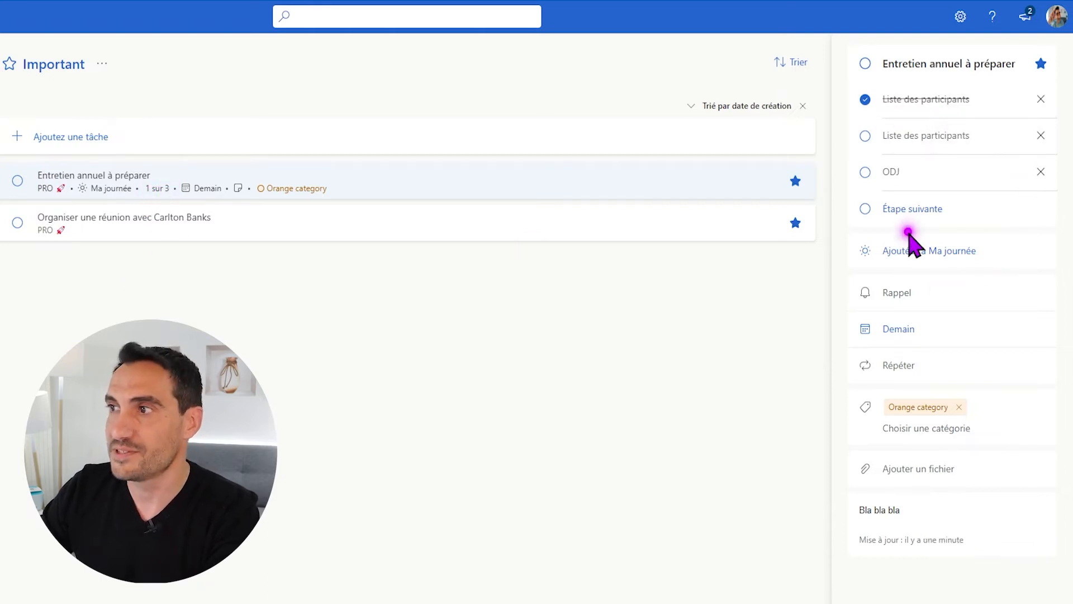
Complete the remaining "Liste des participants" and "ODJ" steps, and mark the whole "Entretien annuel à préparer" task as completed
left_click(866, 134)
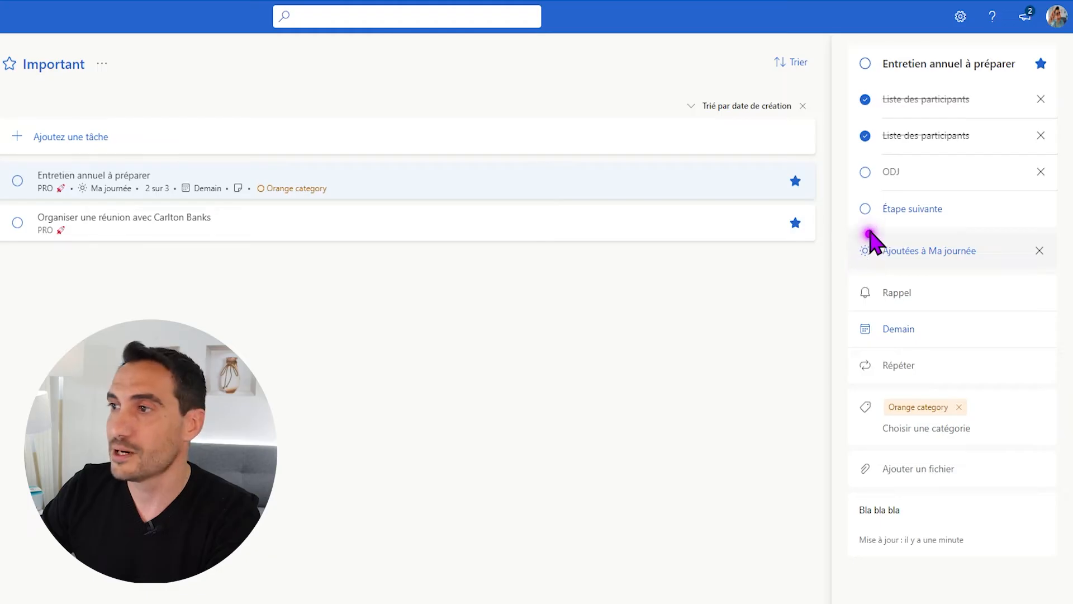
left_click(866, 172)
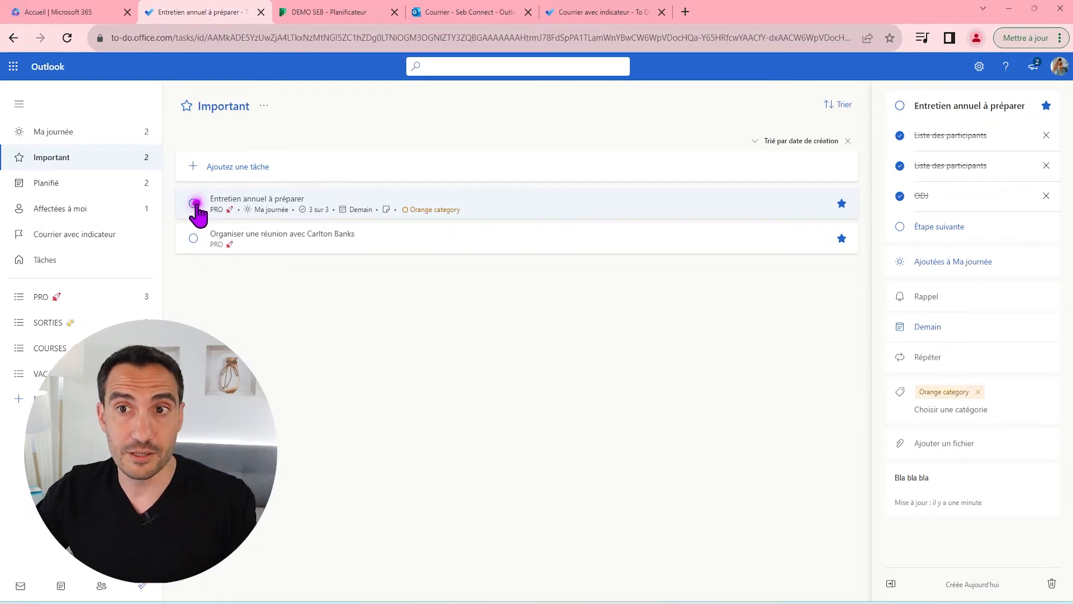
left_click(194, 203)
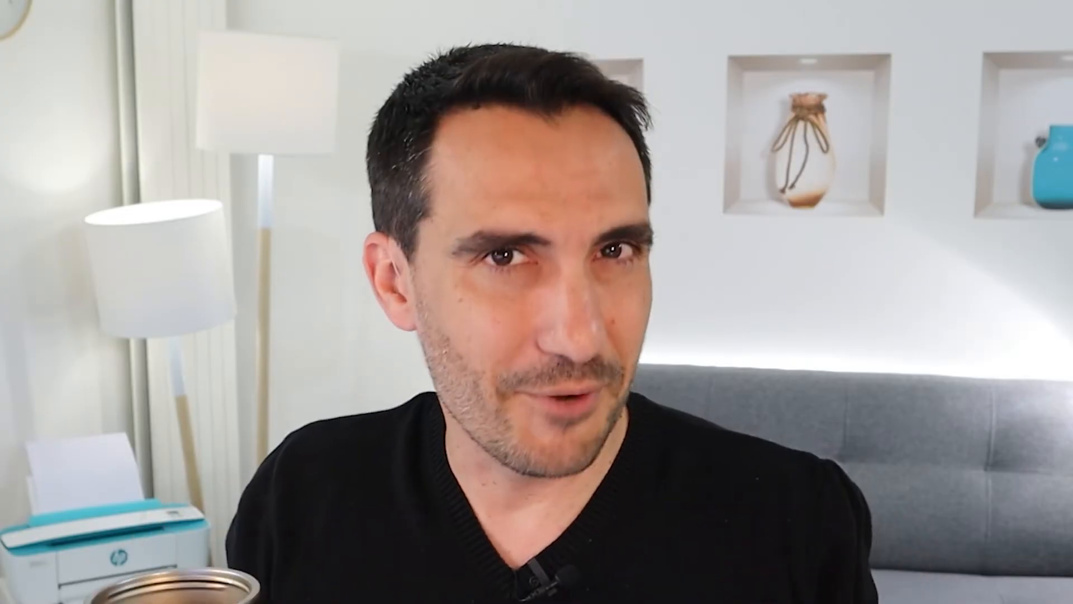
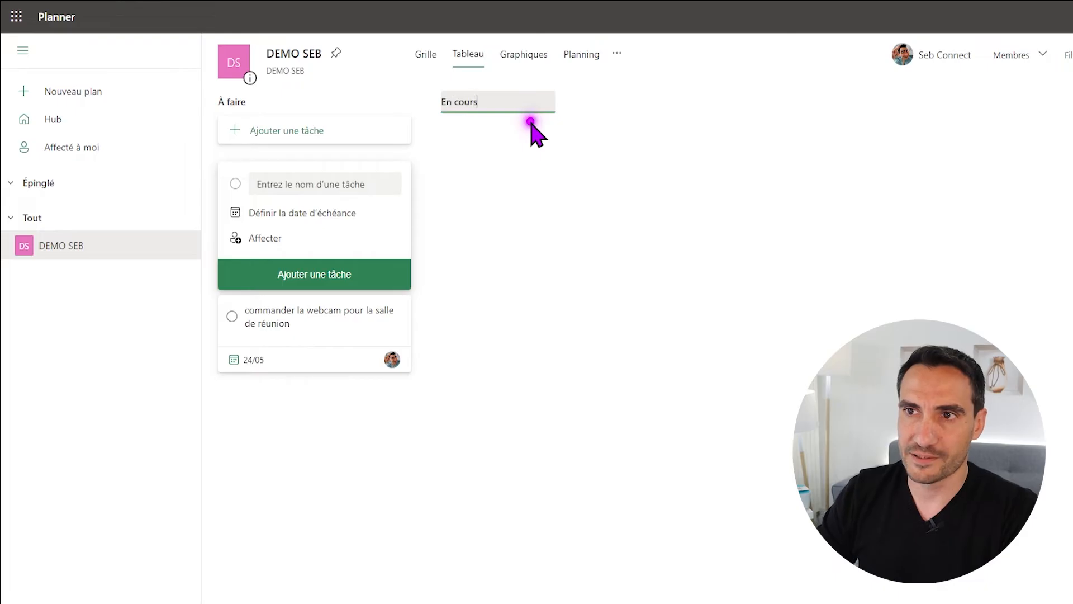
Add the buckets "Terminé" and "Annulée" after "En cours" on the DEMO SEB board
left_click(711, 102)
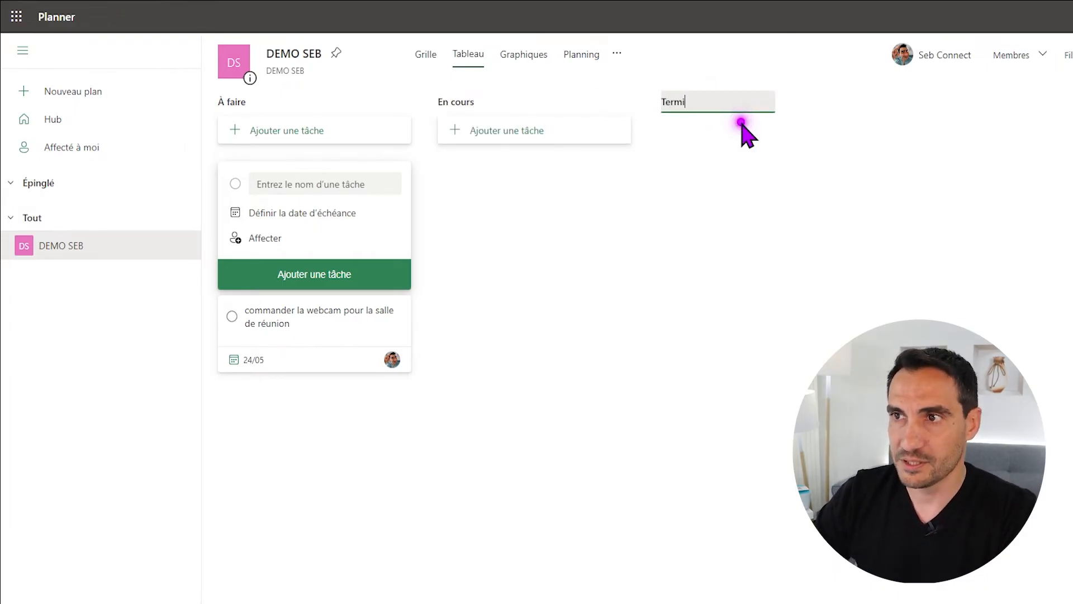
key("Return")
left_click(889, 99)
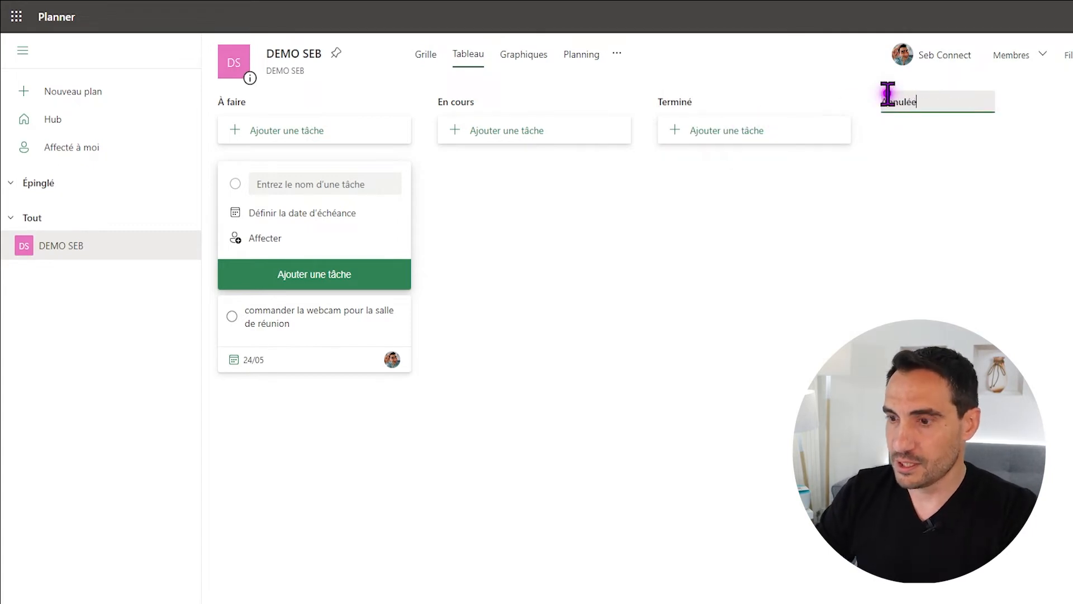
type("Annulée")
key("Return")
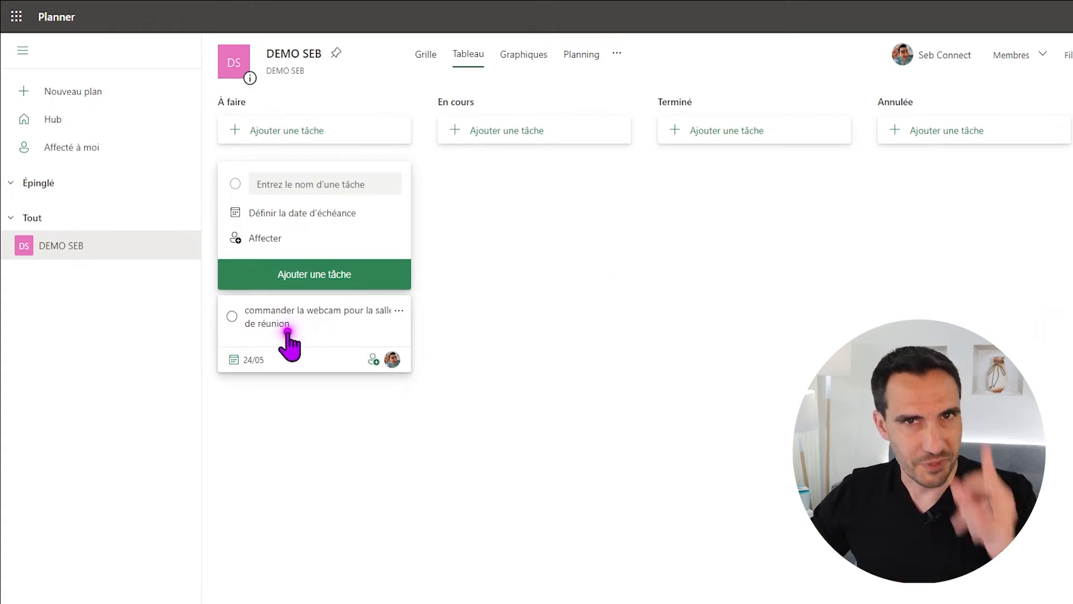
Move the "commander la webcam pour la salle de réunion" task to En cours, to Terminé, and back to À faire
left_click_drag(286, 334, 501, 225)
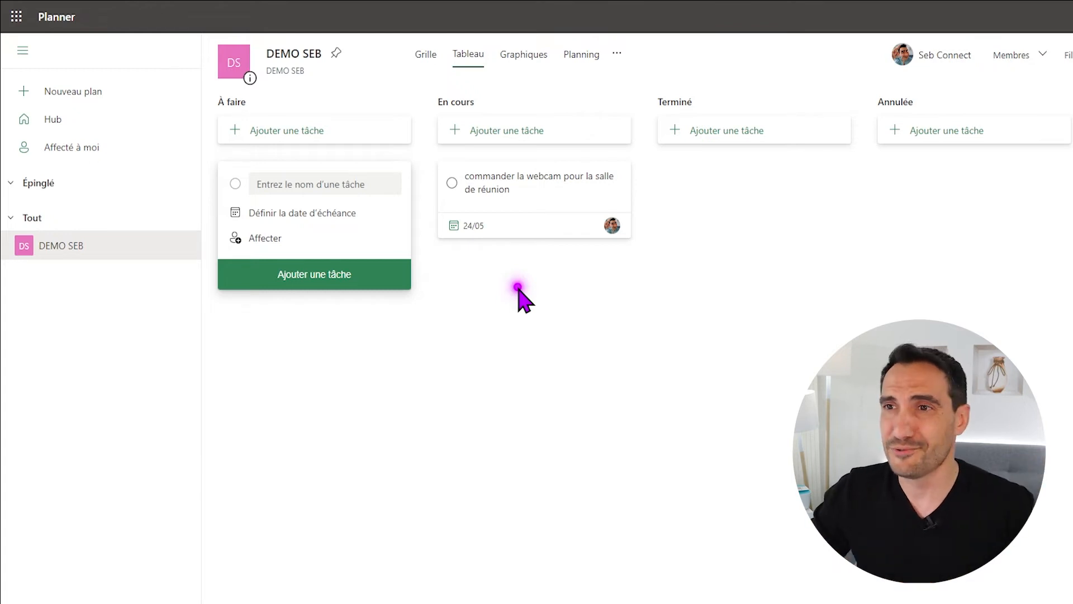
left_click_drag(515, 189, 707, 187)
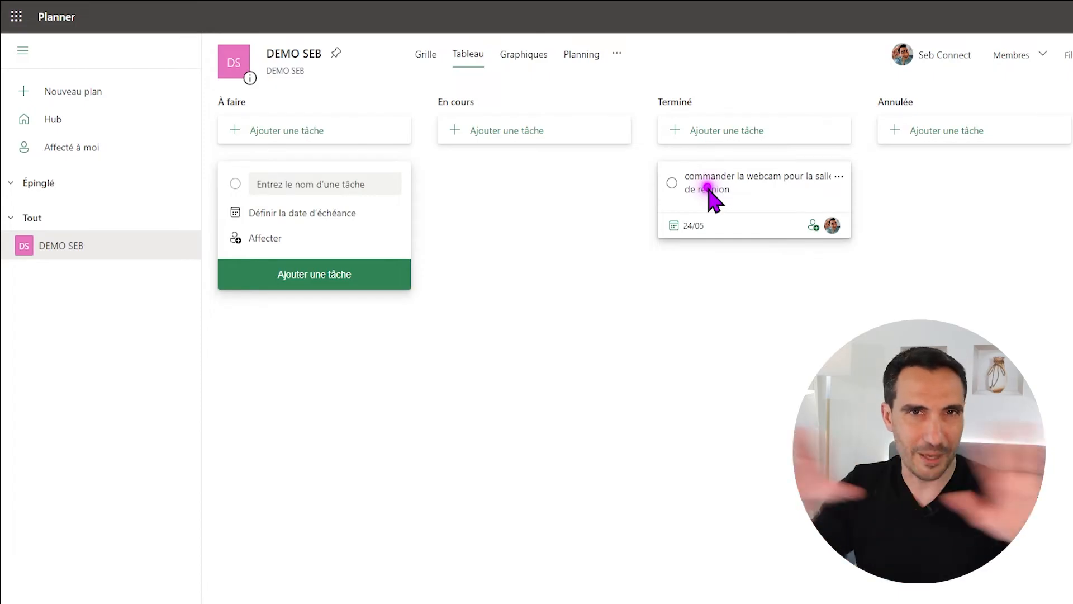
left_click_drag(708, 189, 398, 394)
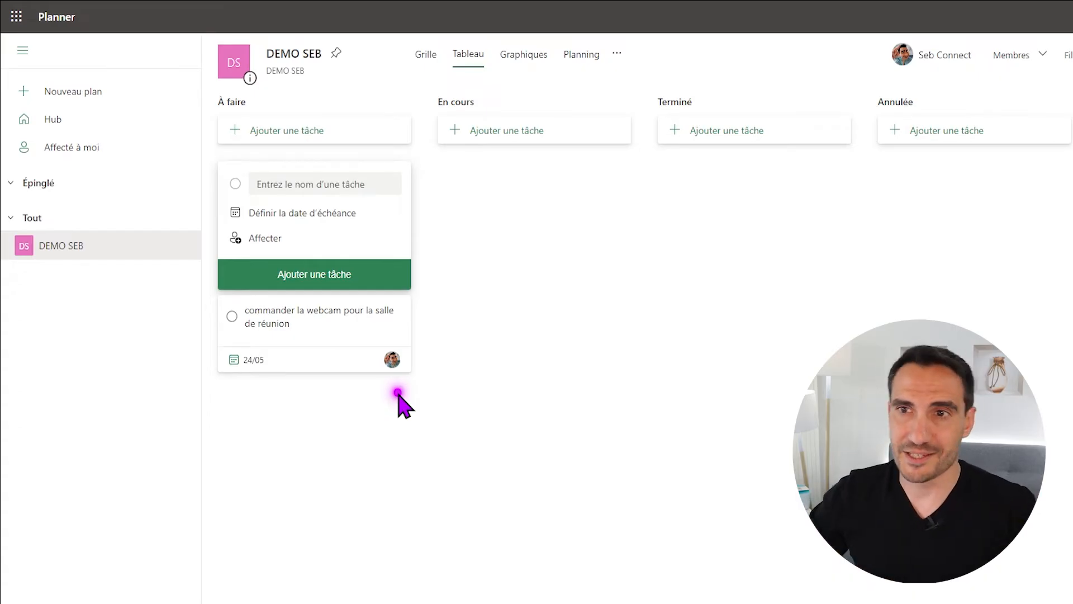
Name the new À faire task "Commander du papier" and set its due date to 26/05
left_click(308, 184)
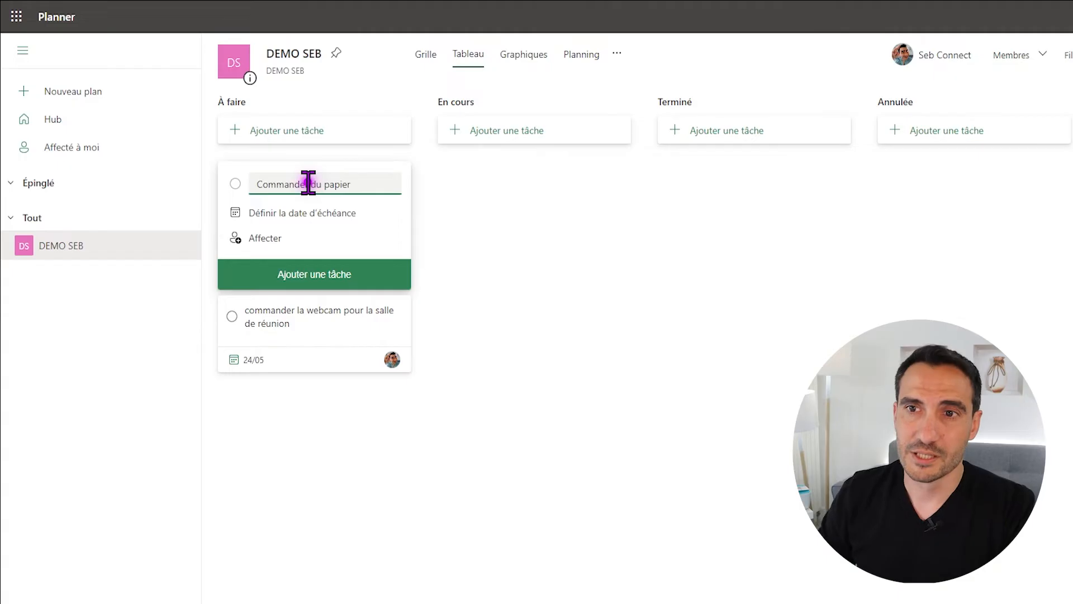
left_click(302, 214)
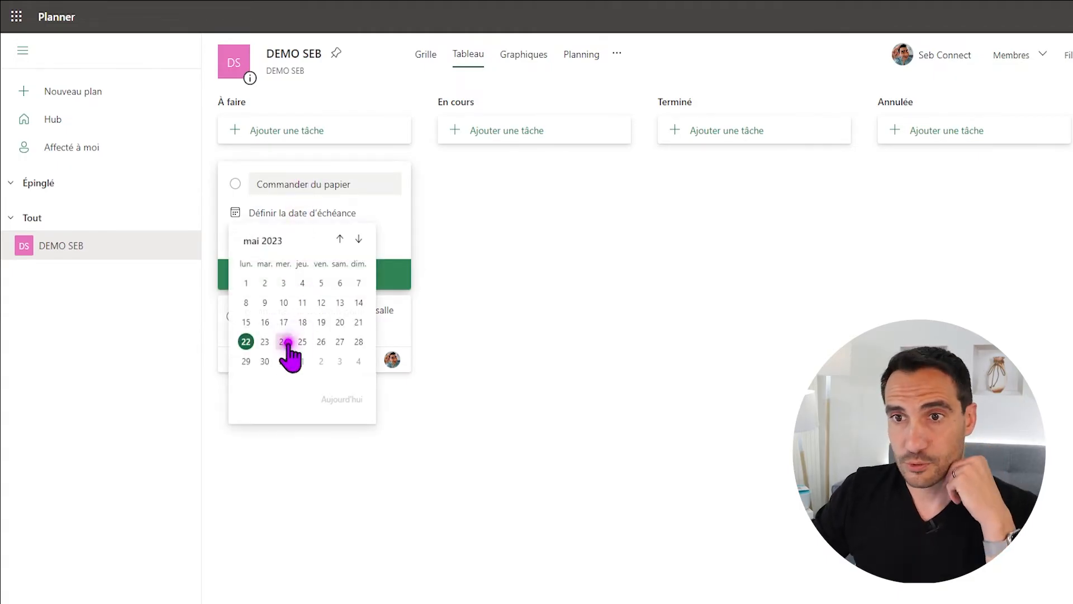
left_click(321, 341)
Assign the new "Commander du papier" task to the non-member colleague, adding that user to the plan
left_click(264, 237)
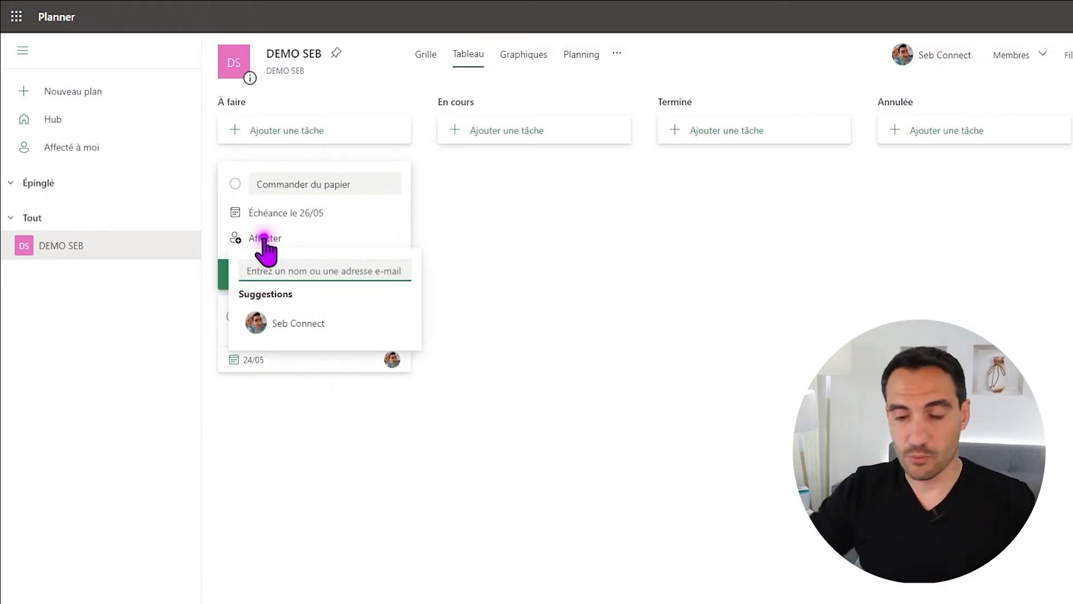
type("carl")
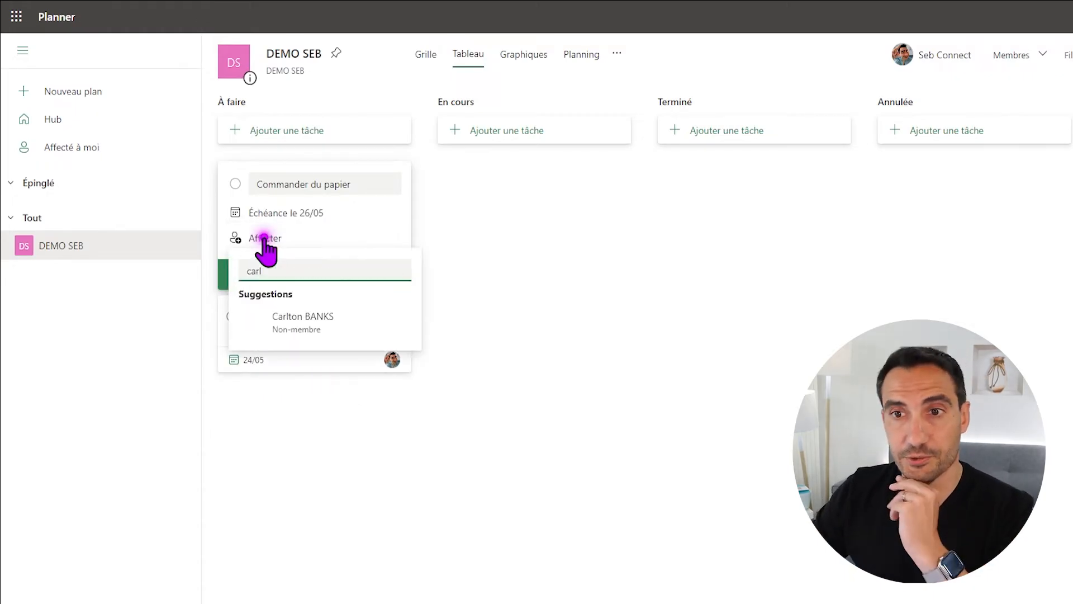
left_click(300, 330)
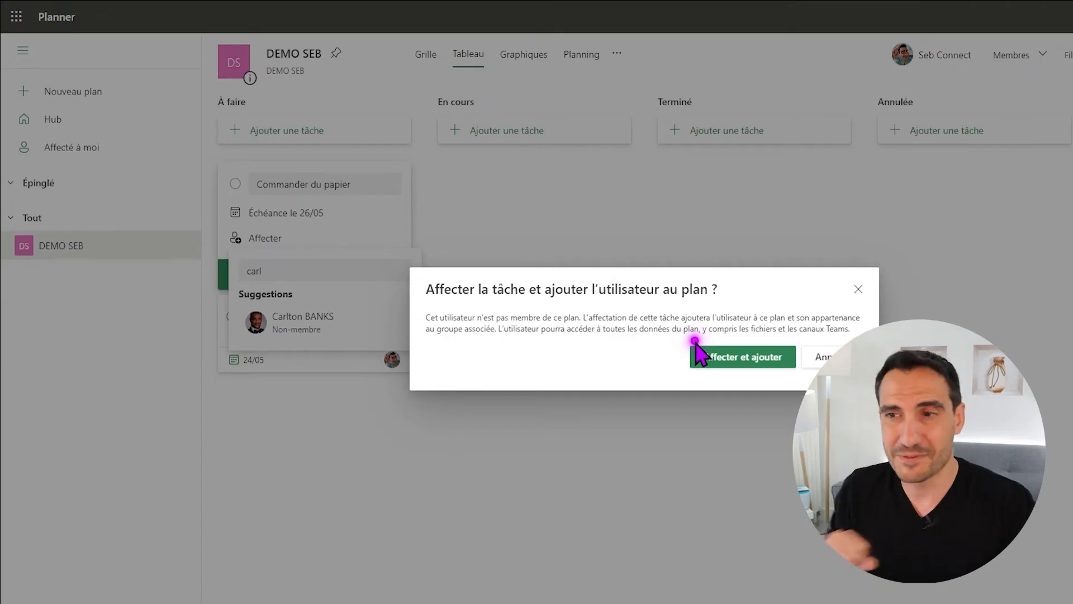
left_click(715, 358)
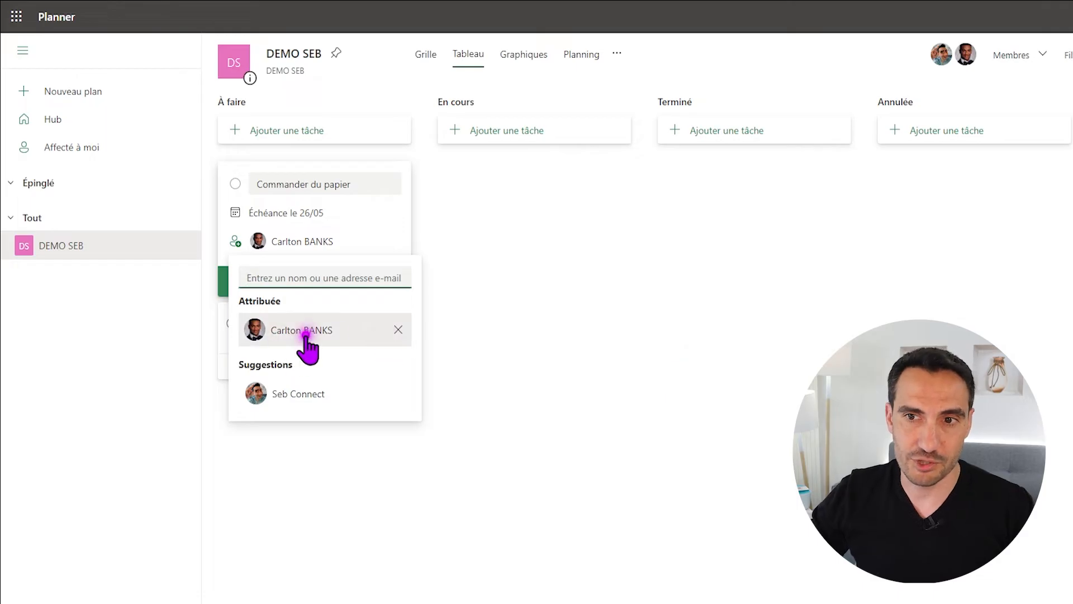
Create the "Commander du papier" task in À faire and move it to the En cours bucket
left_click(562, 290)
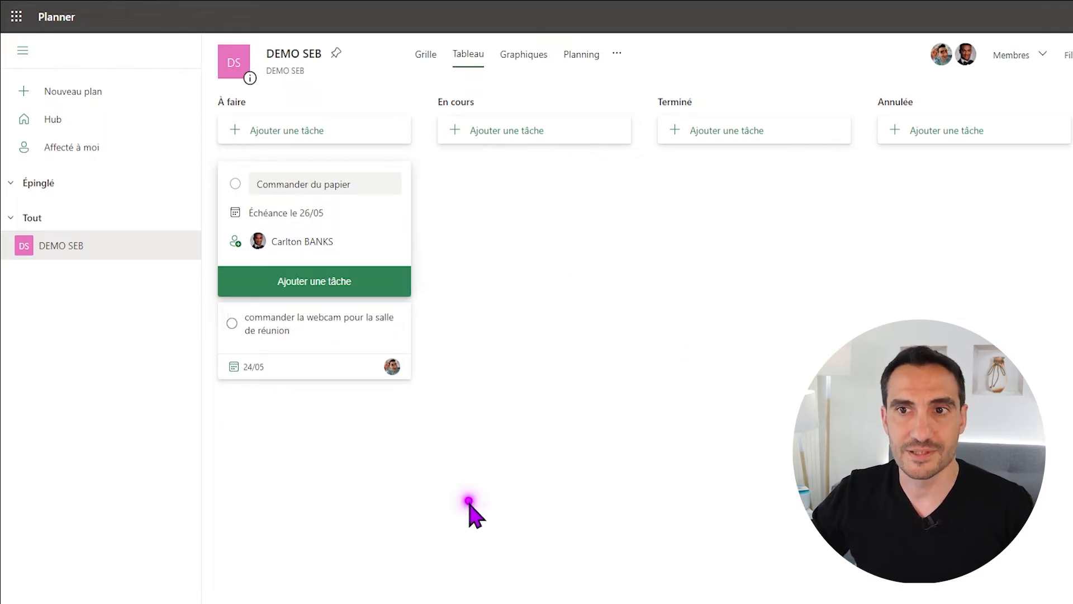
left_click(343, 288)
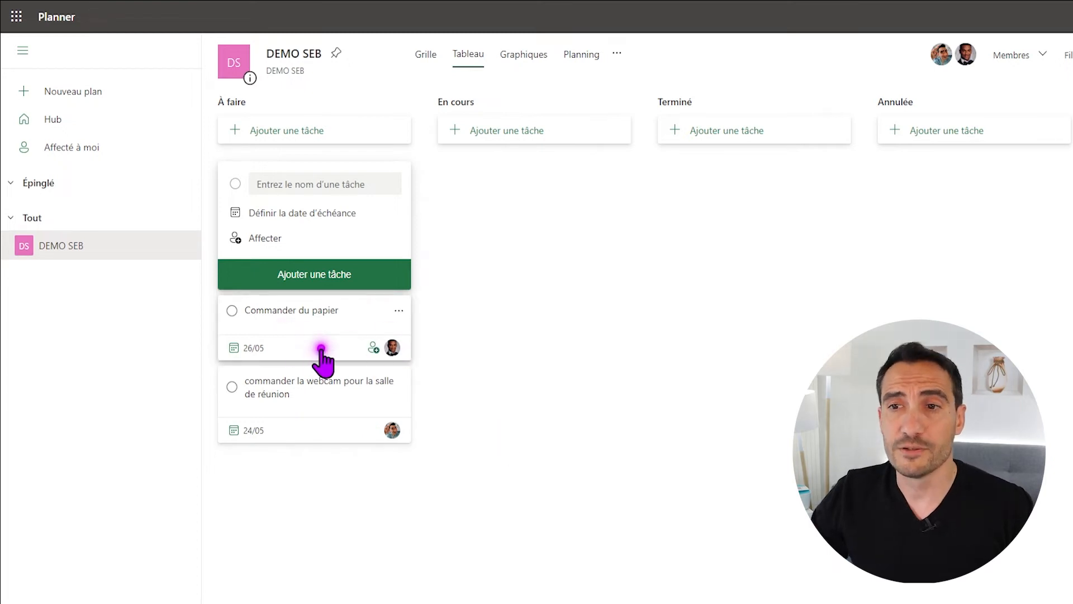
left_click(428, 317)
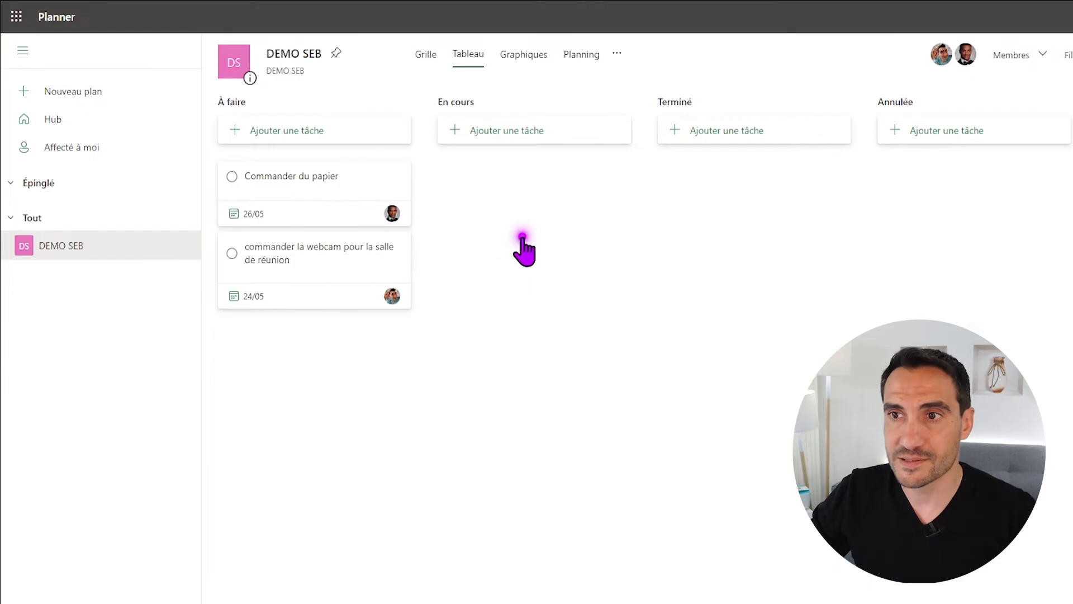
left_click_drag(315, 184, 503, 248)
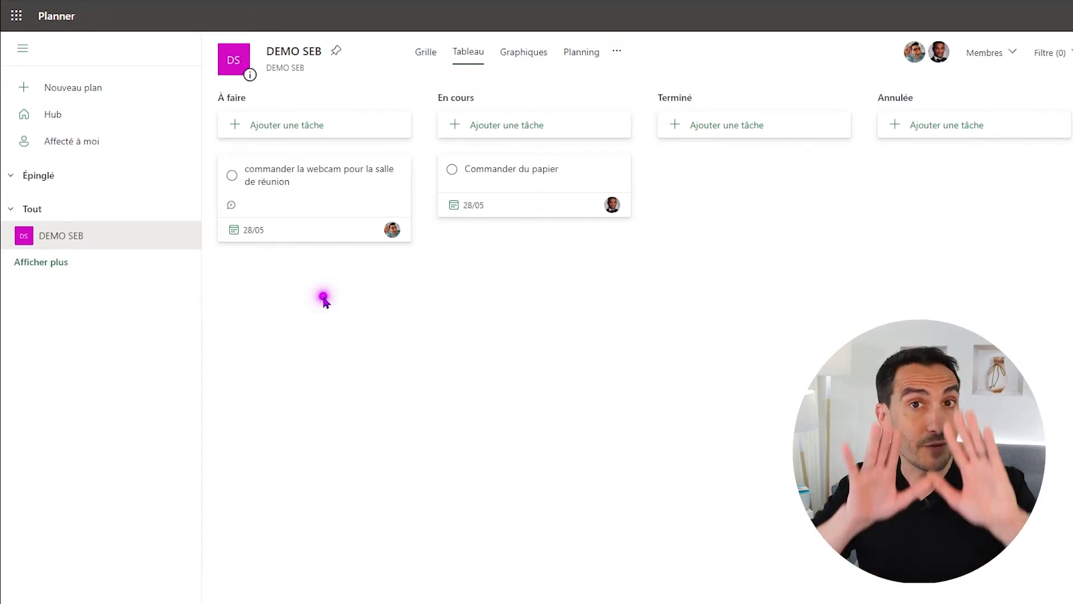
Set the "commander la webcam pour la salle de réunion" task's bucket and progress to En cours and its priority to Urgent
left_click(337, 205)
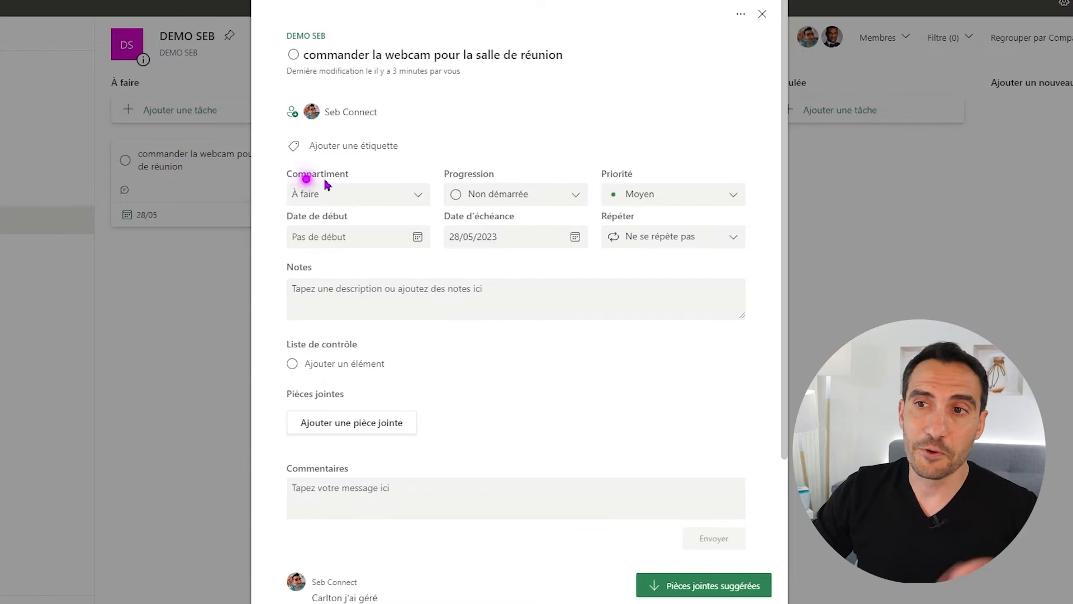
left_click(356, 197)
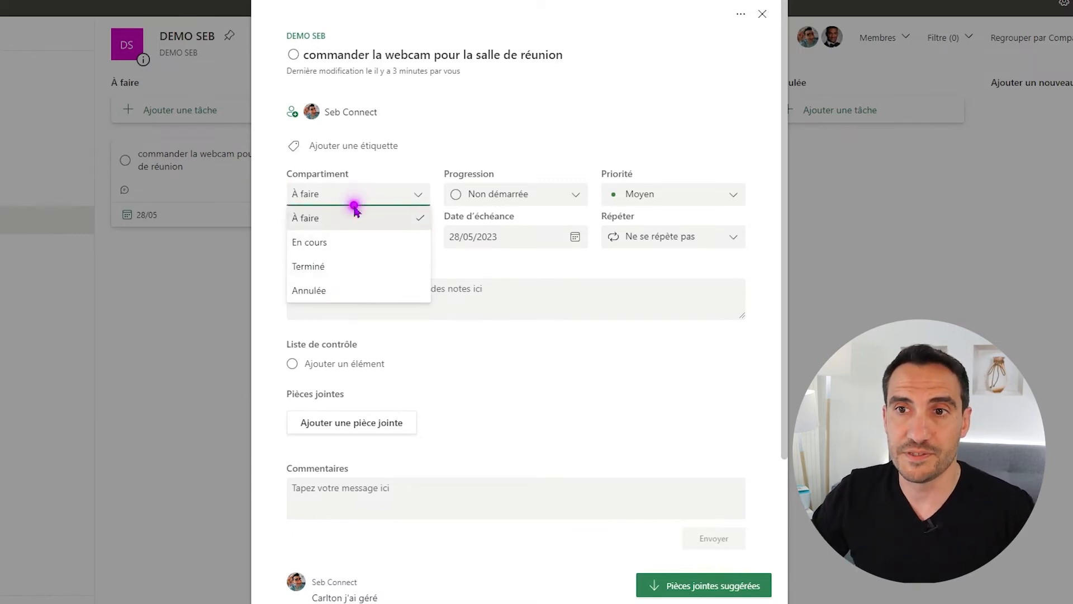
left_click(346, 241)
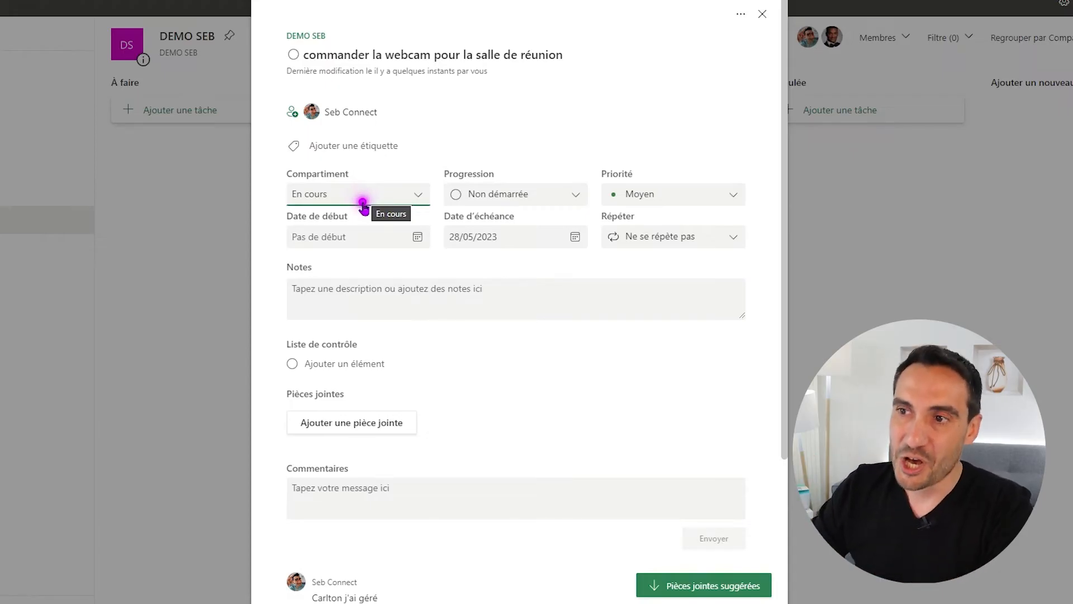
left_click(537, 200)
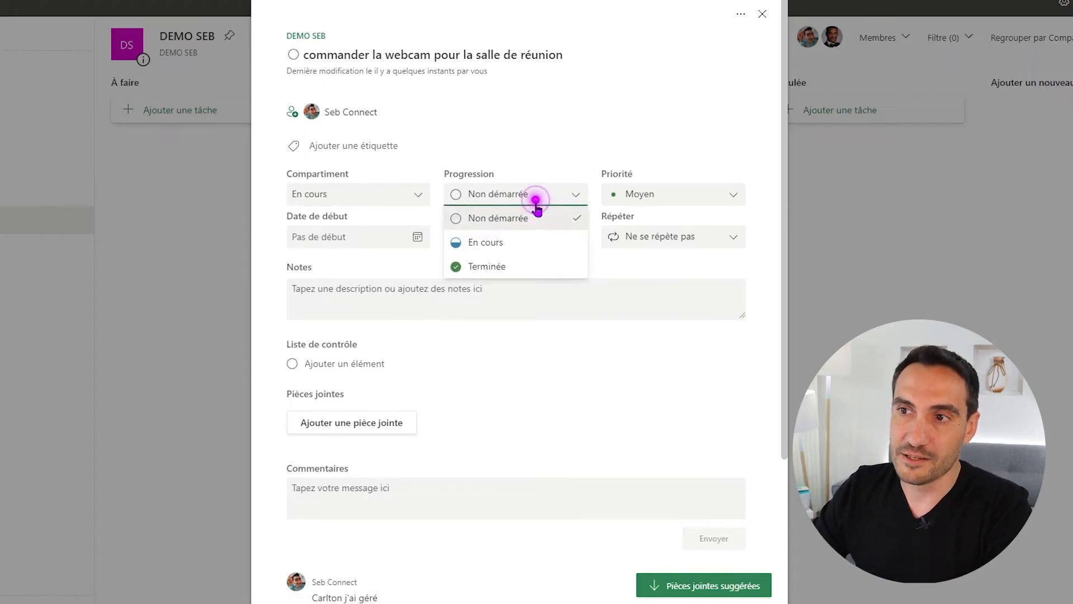
left_click(520, 245)
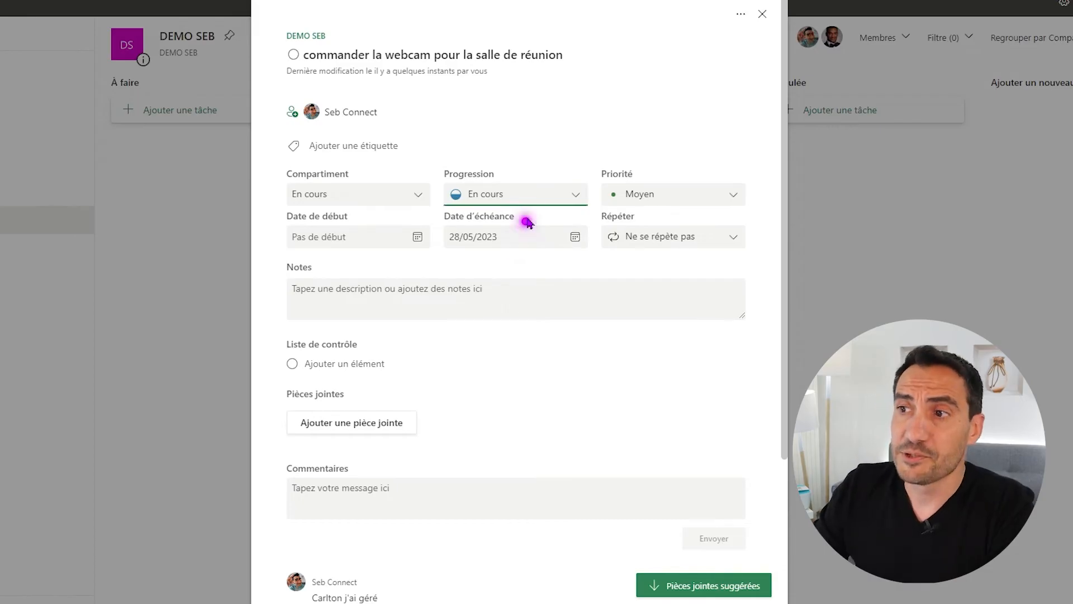
left_click(660, 199)
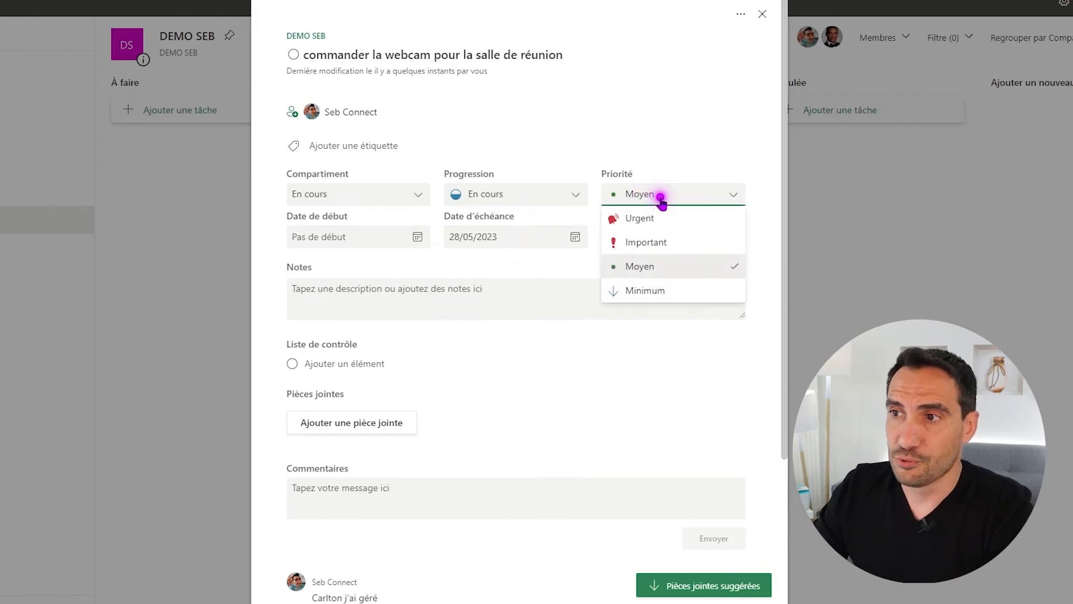
left_click(656, 217)
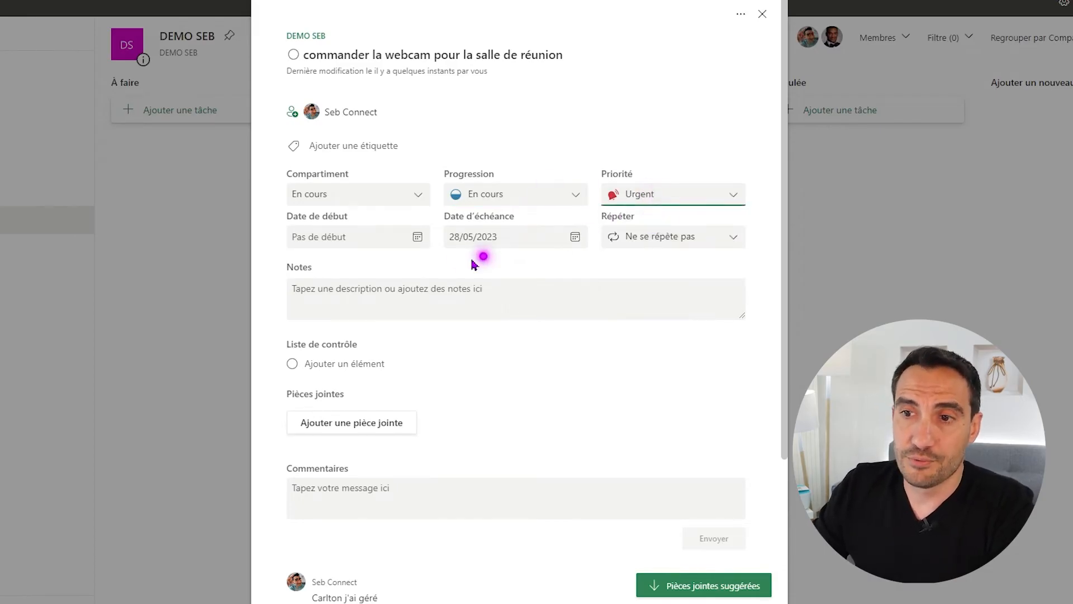
Set the webcam task's start date to 27/05/2023 and enter "Bla bla" in its notes
left_click(372, 239)
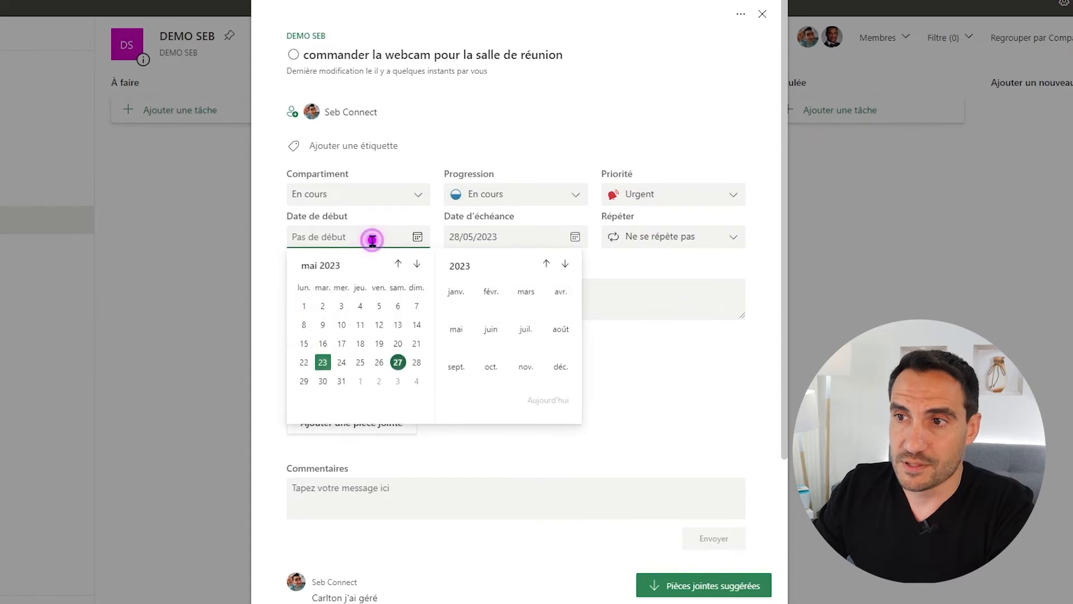
left_click(397, 363)
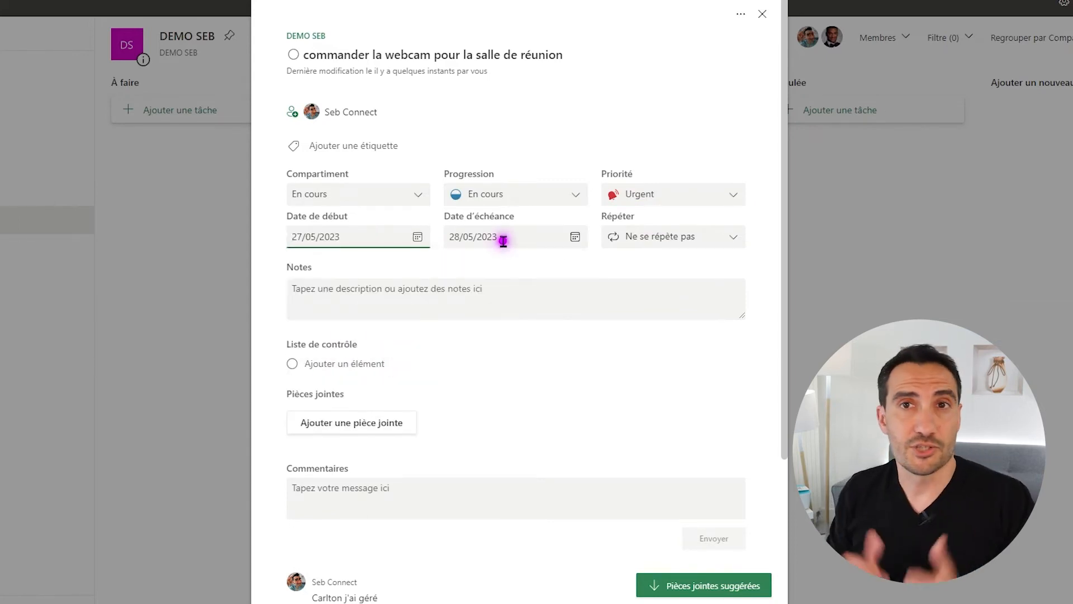
left_click(658, 241)
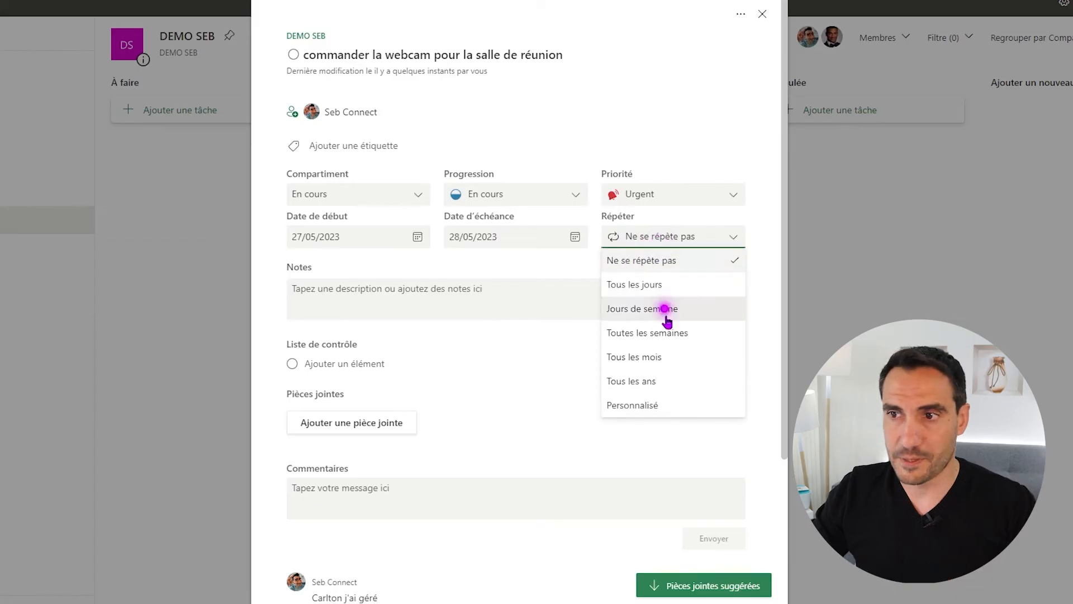
left_click(338, 297)
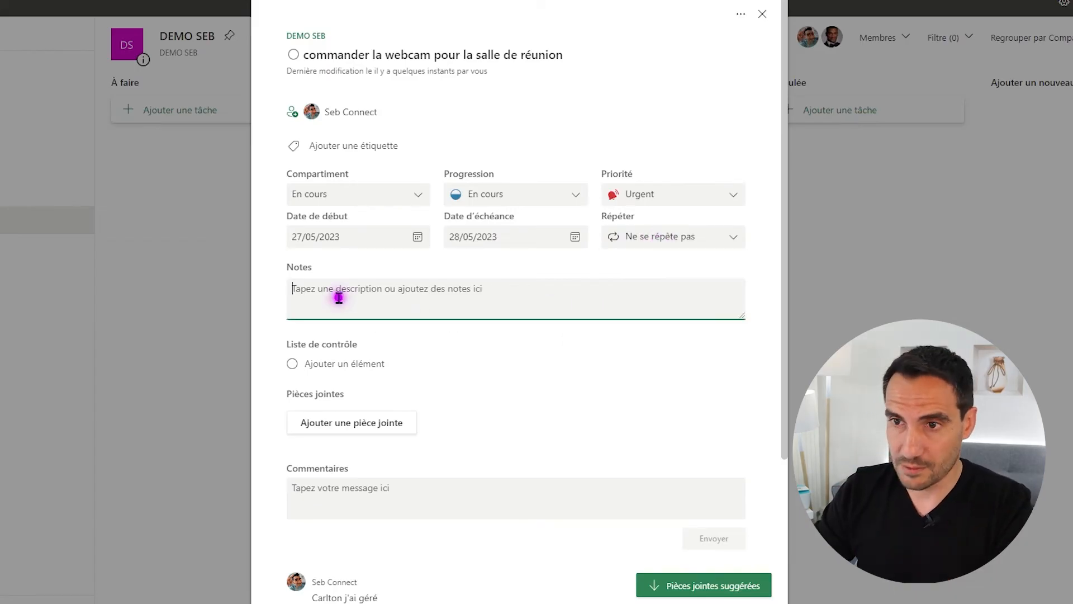
type("Bla bla")
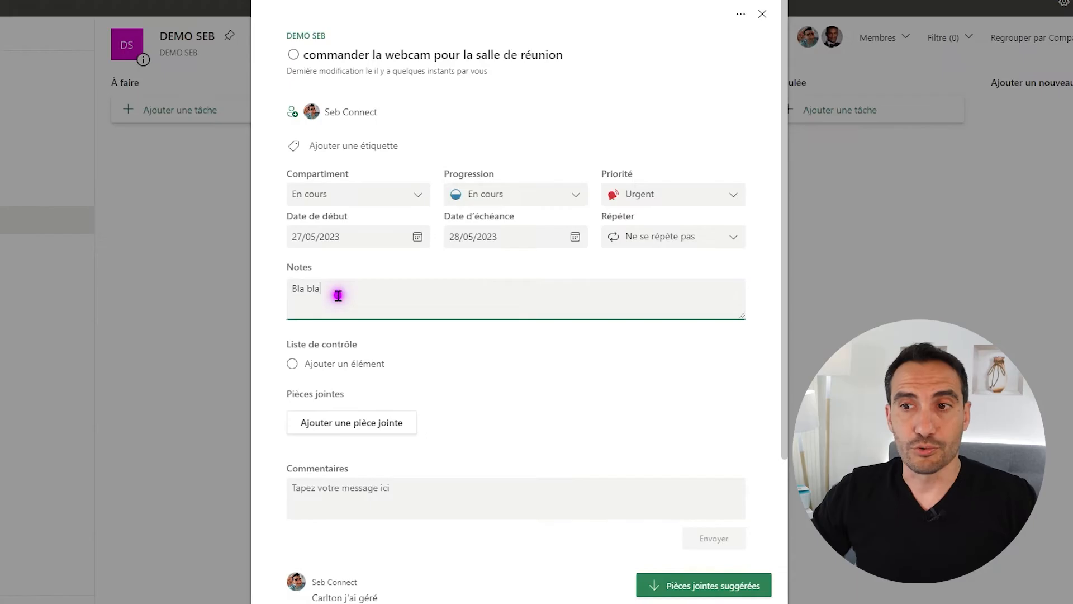
Add the checklist items "Envoyer un mail" and "Valider la CB" to the webcam task
left_click(326, 363)
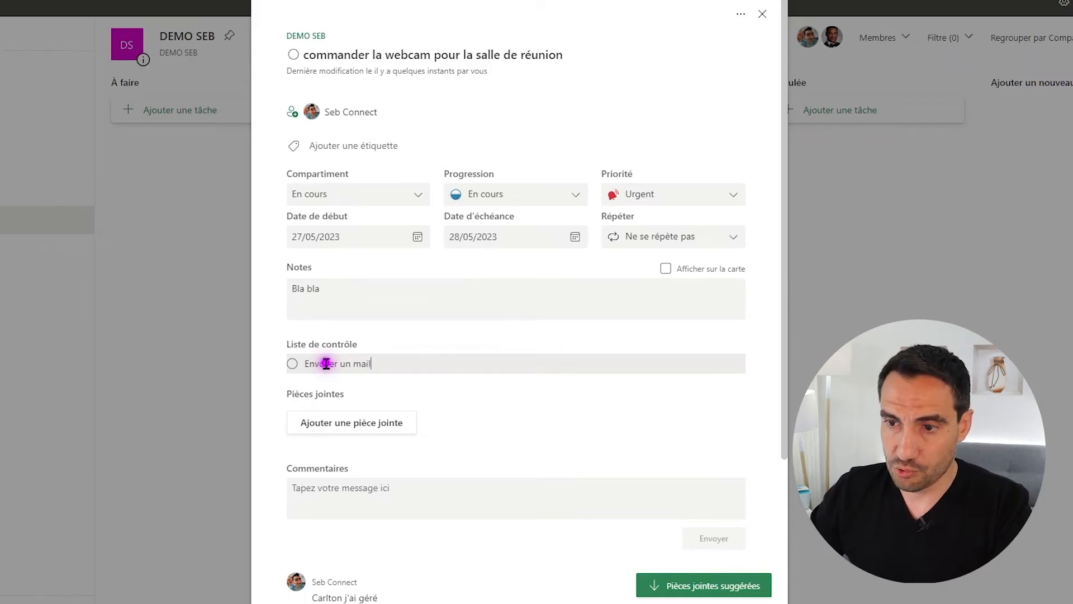
key("Return")
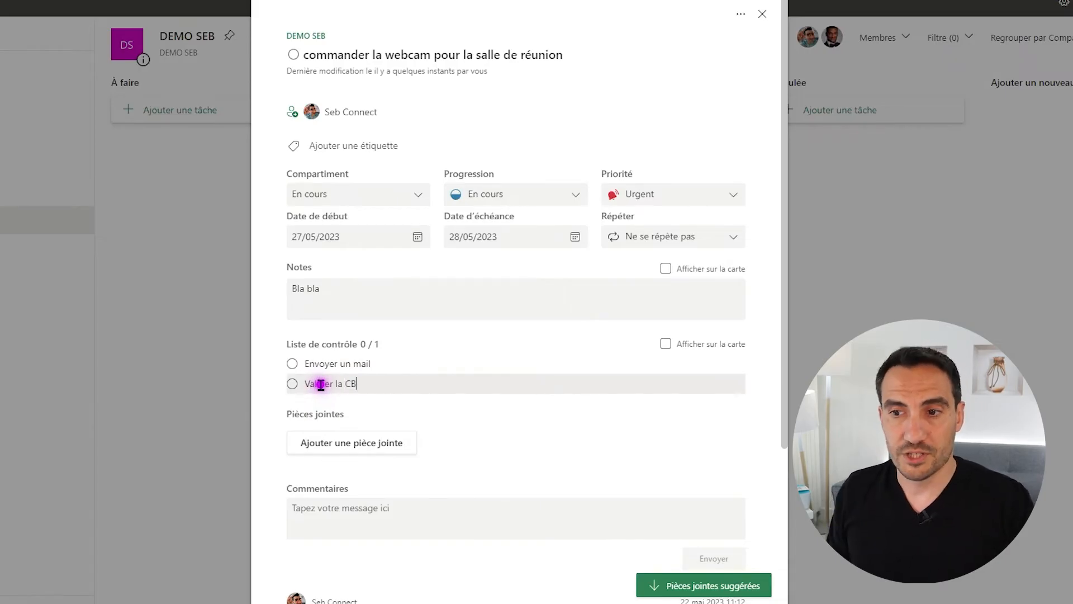
type("Valider la CB")
key("Return")
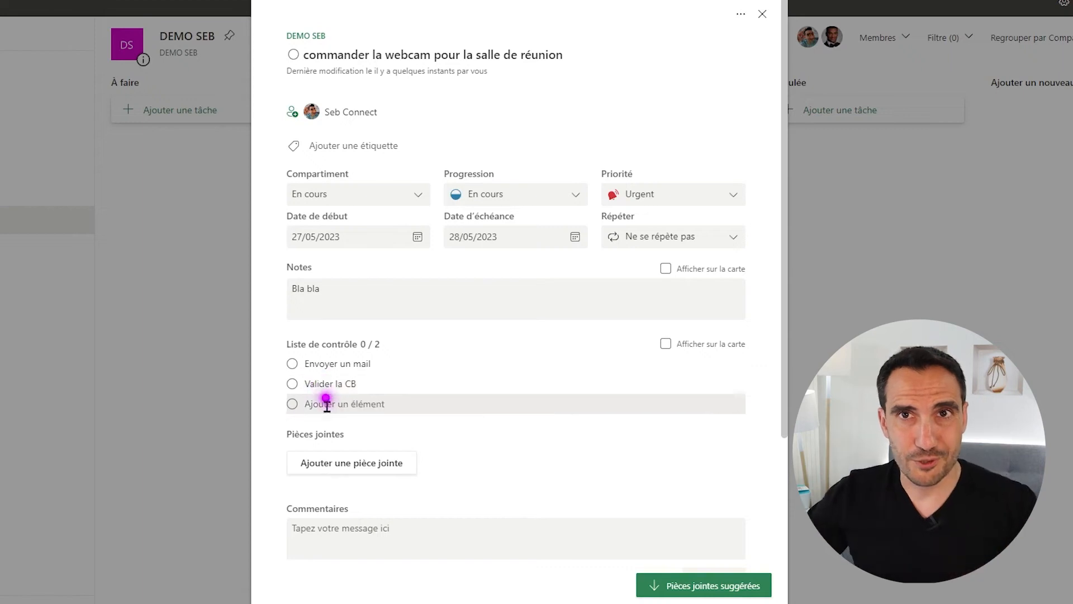
Attach Webcam-Icon-by-arus-2-580x386.jpg from the computer's Downloads folder to the webcam task and show the attachment on the card
left_click(339, 467)
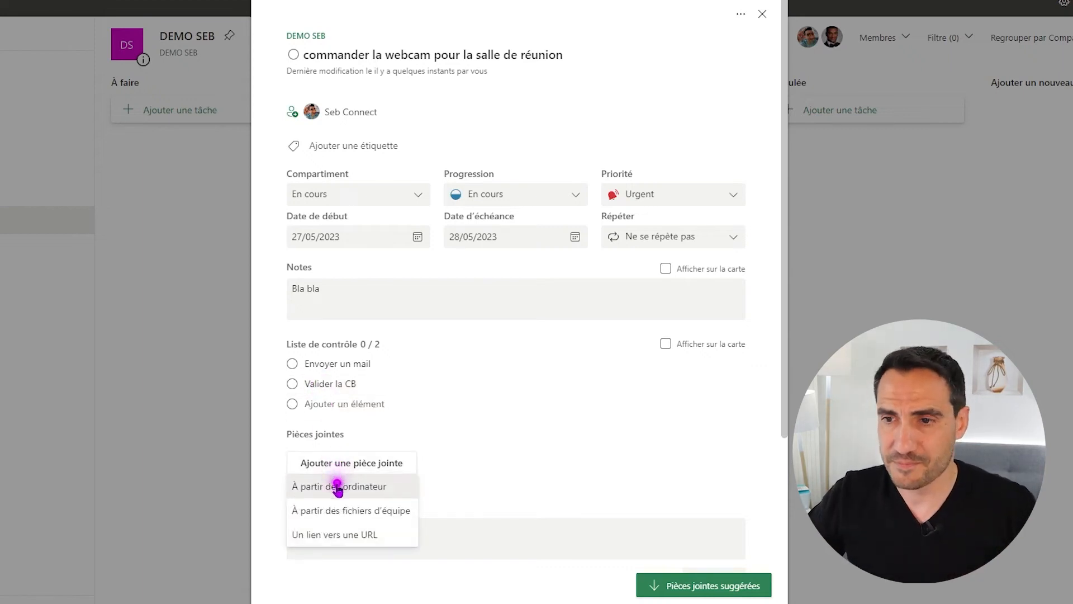
left_click(339, 484)
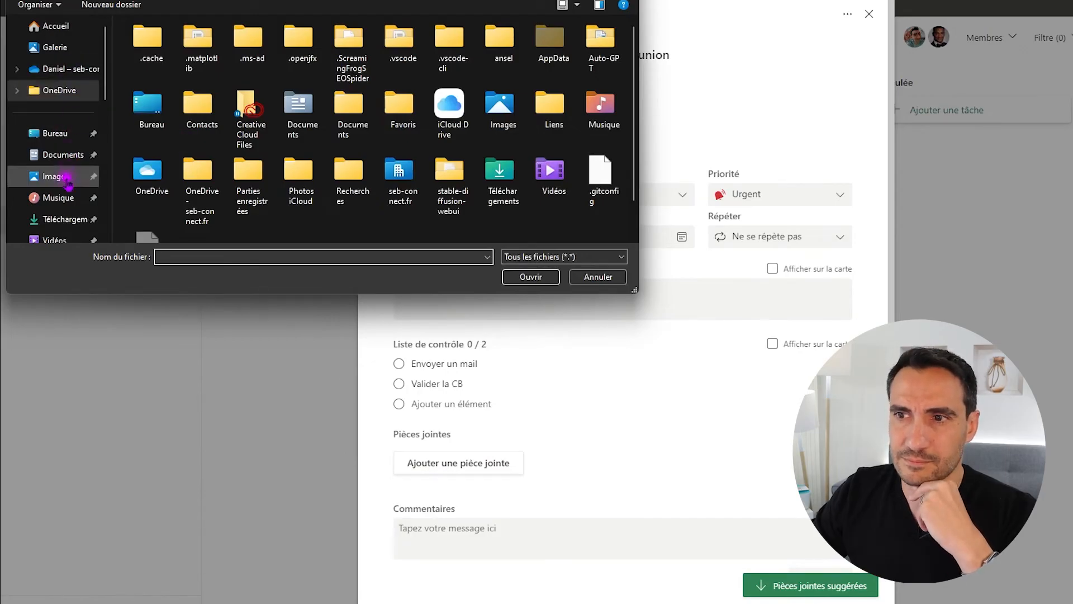
left_click(56, 218)
left_click(213, 155)
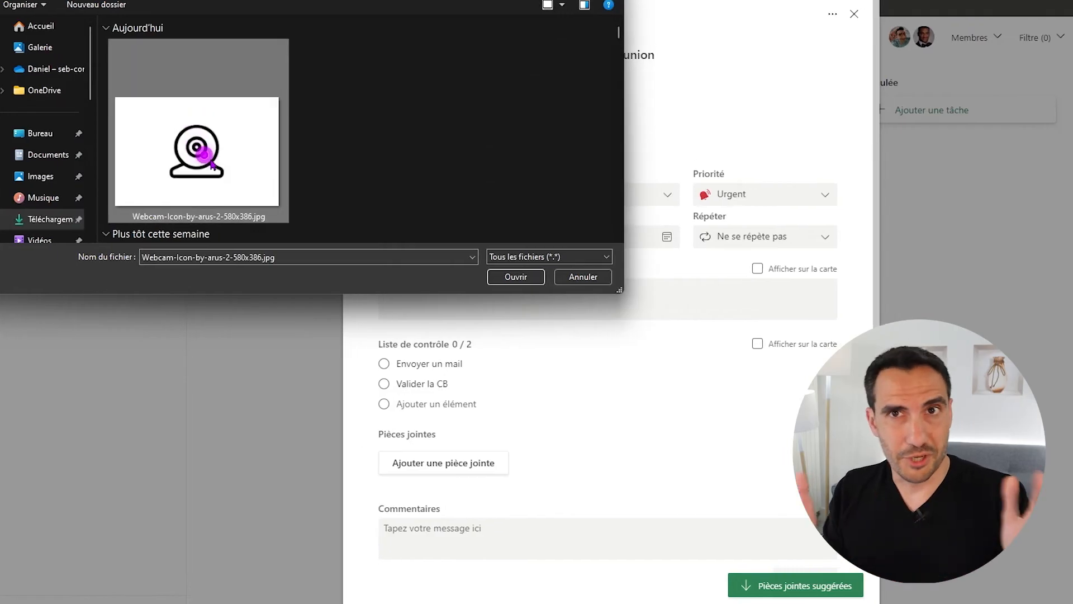
left_click(530, 277)
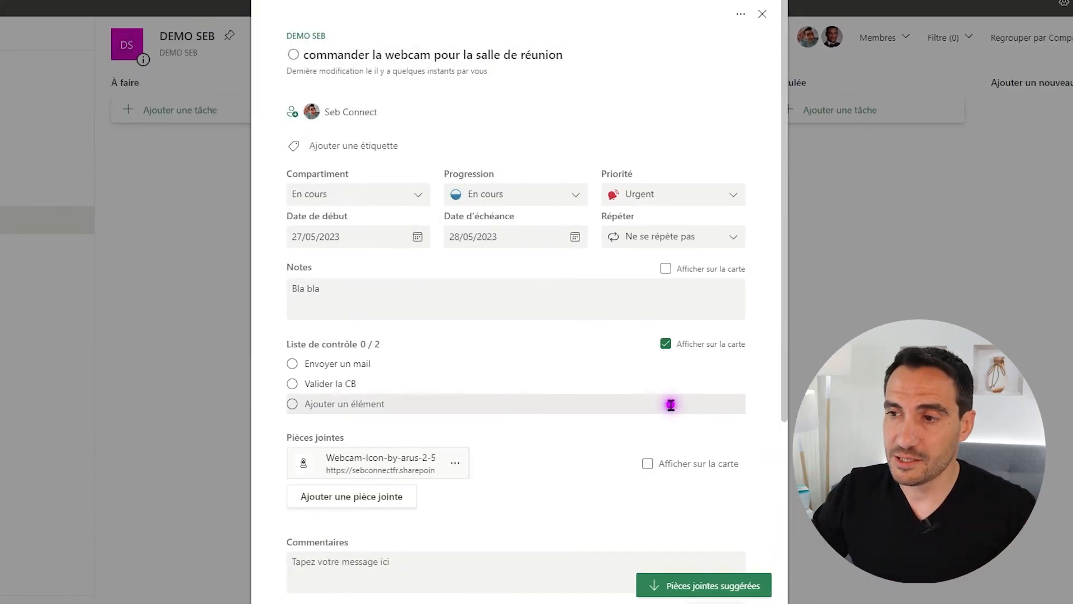
left_click(649, 465)
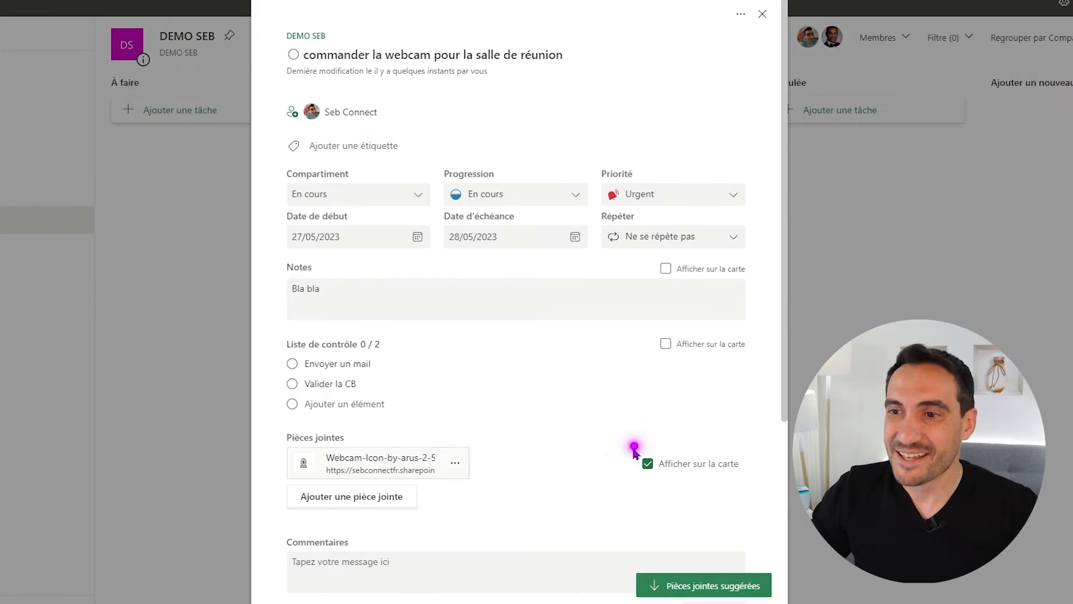
Post a comment on the webcam task addressing the colleague by first name with "j'ai géré"
left_click(374, 566)
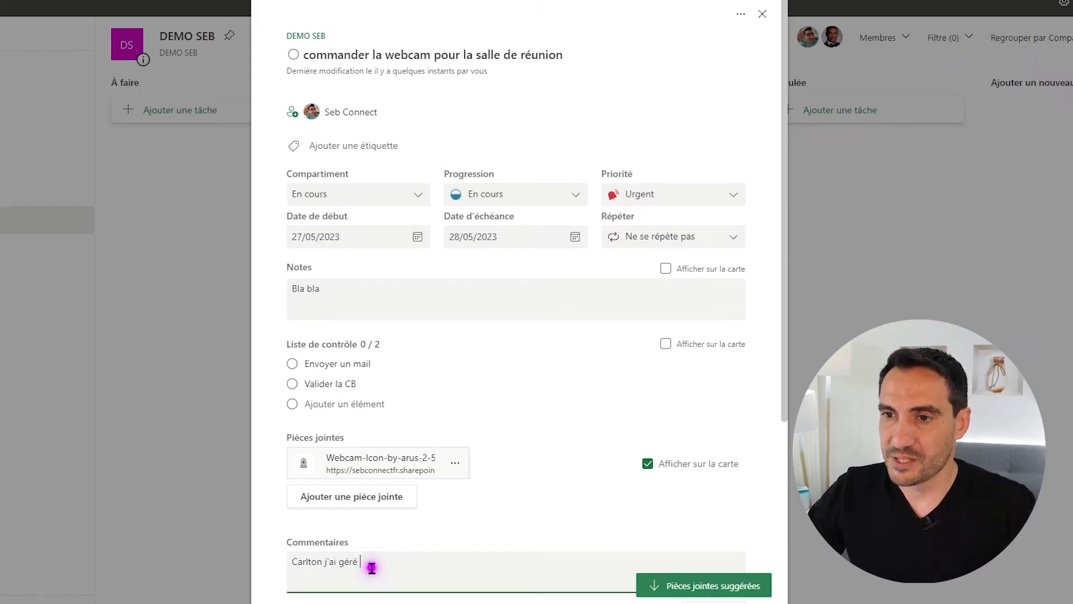
left_click(714, 602)
scroll(665, 497, "down", 7)
scroll(665, 492, "down", 2)
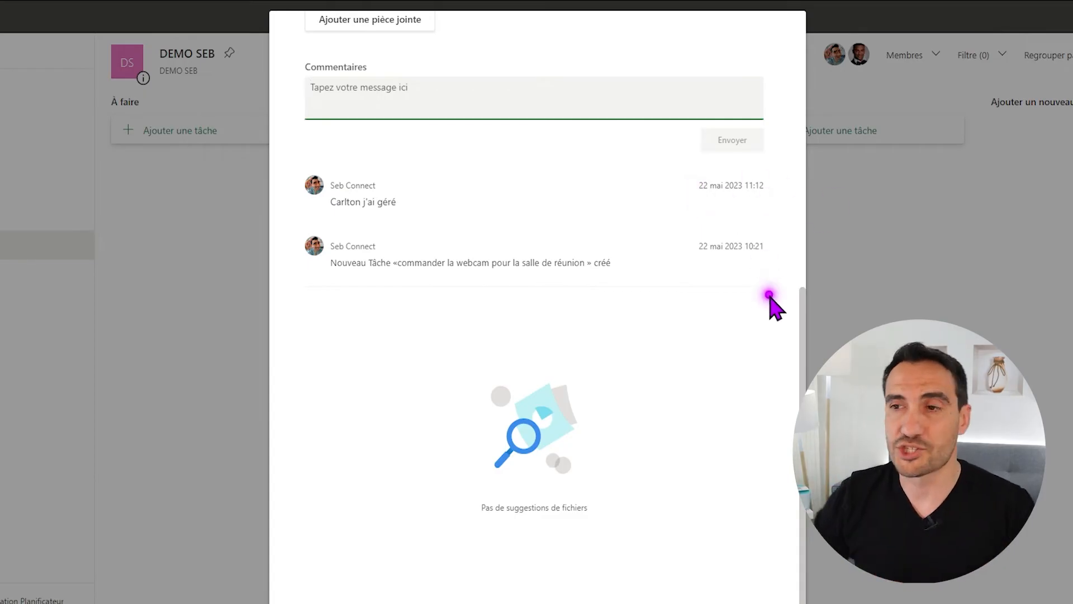
scroll(770, 296, "up", 8)
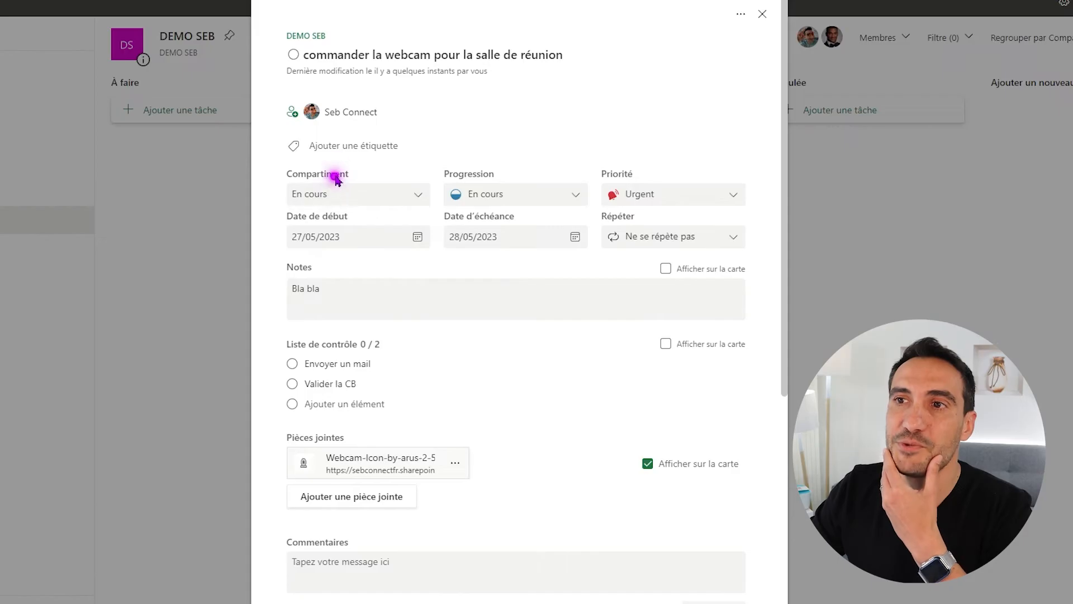
scroll(343, 152, "down", 6)
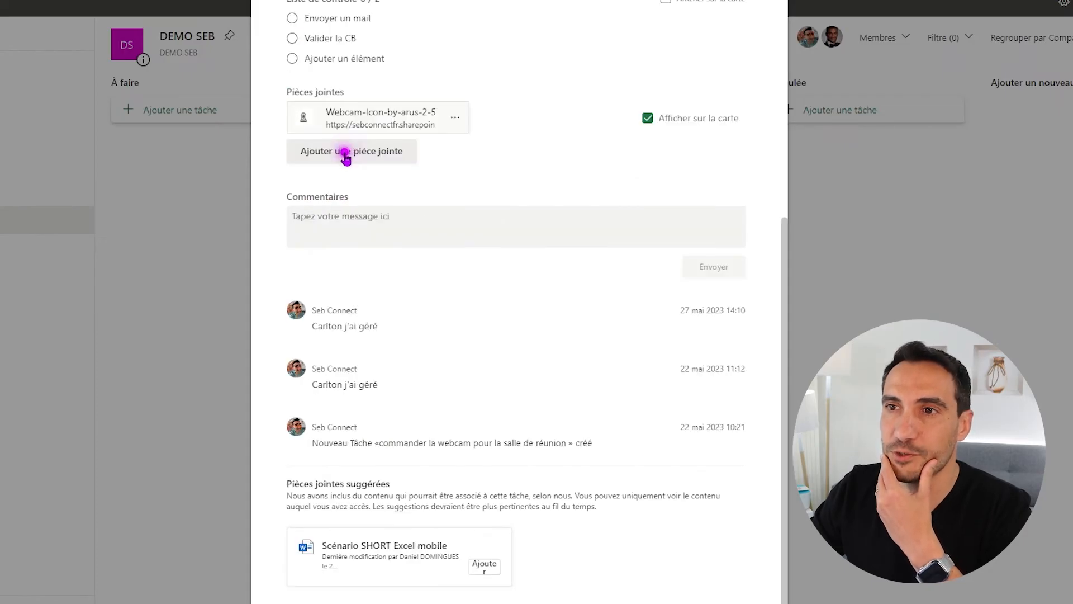
Rename the "Rose" label as "Informatique" and apply it to the webcam task
scroll(360, 180, "up", 6)
left_click(345, 148)
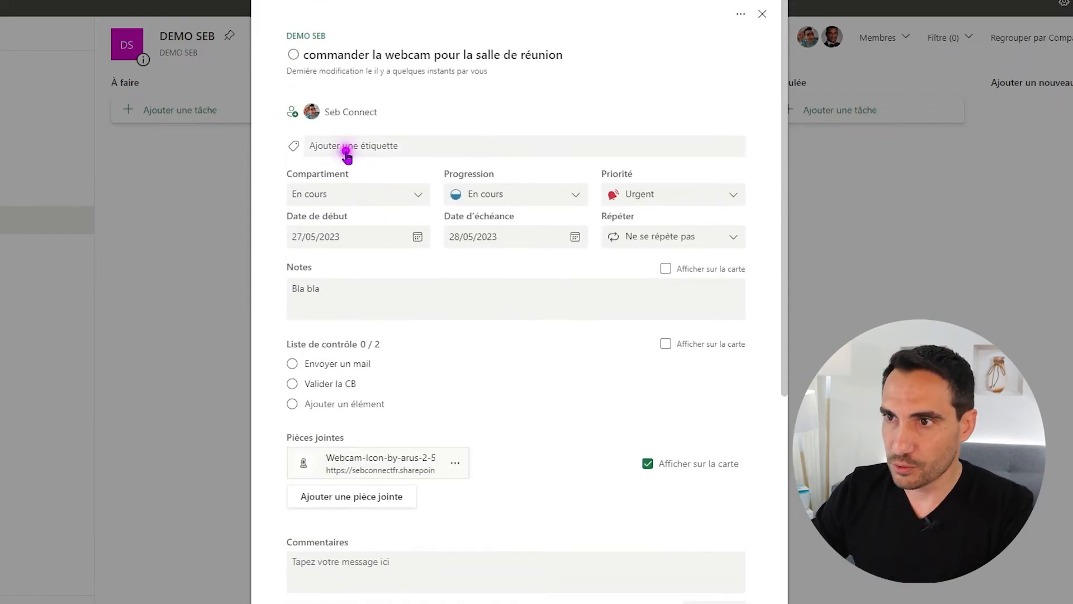
left_click(417, 175)
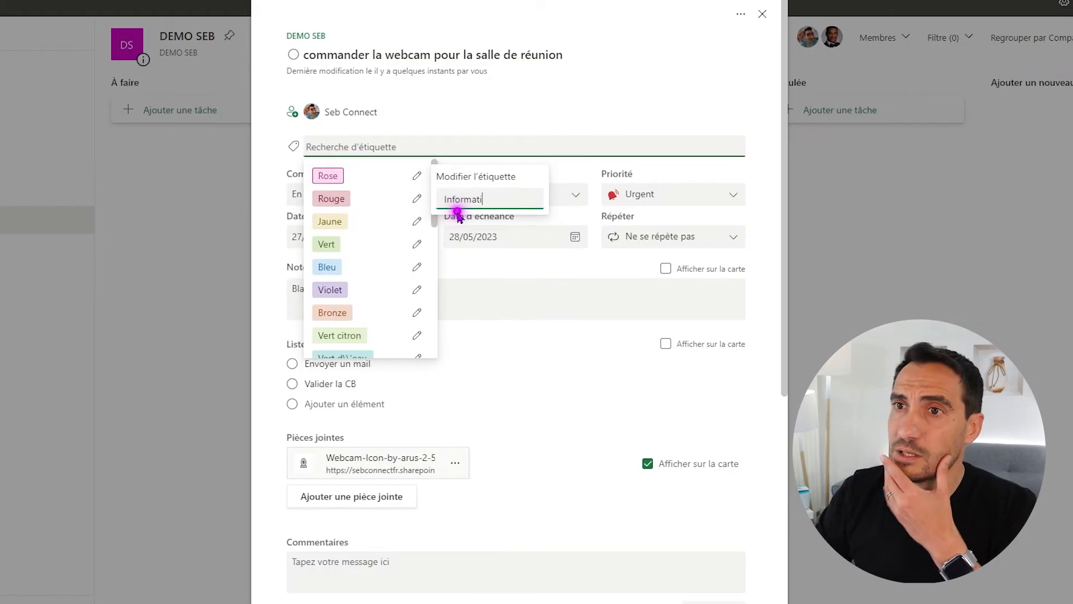
type("Informatique")
key("Return")
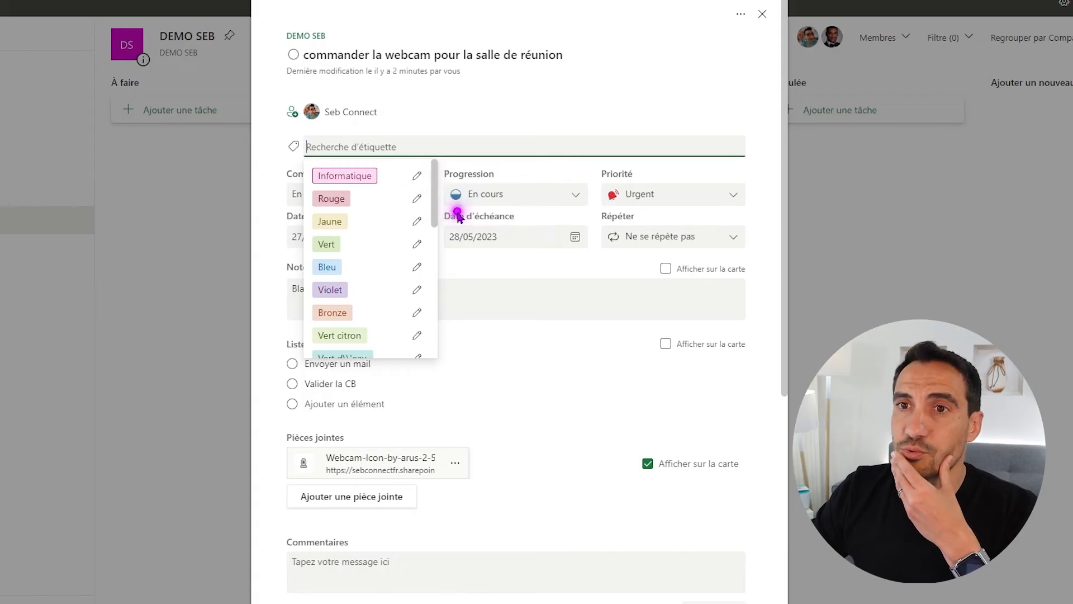
left_click(346, 175)
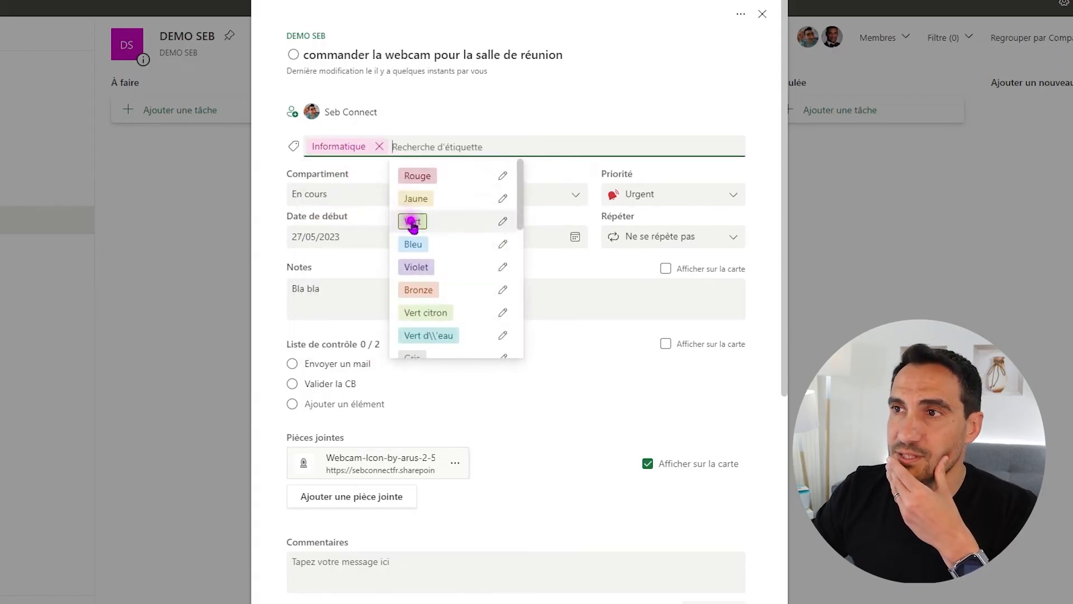
left_click(460, 124)
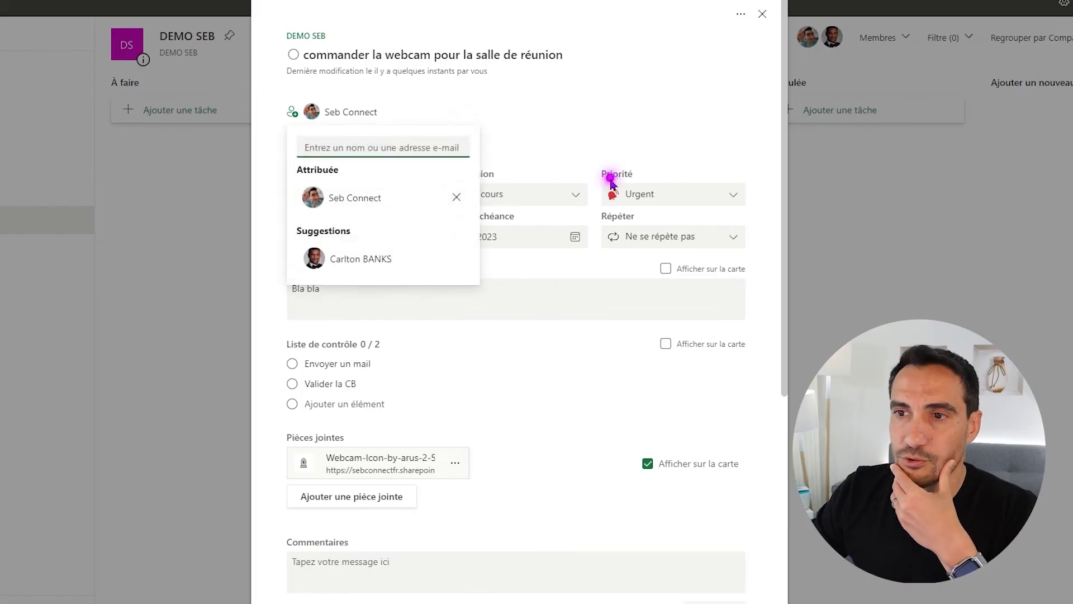
left_click(638, 133)
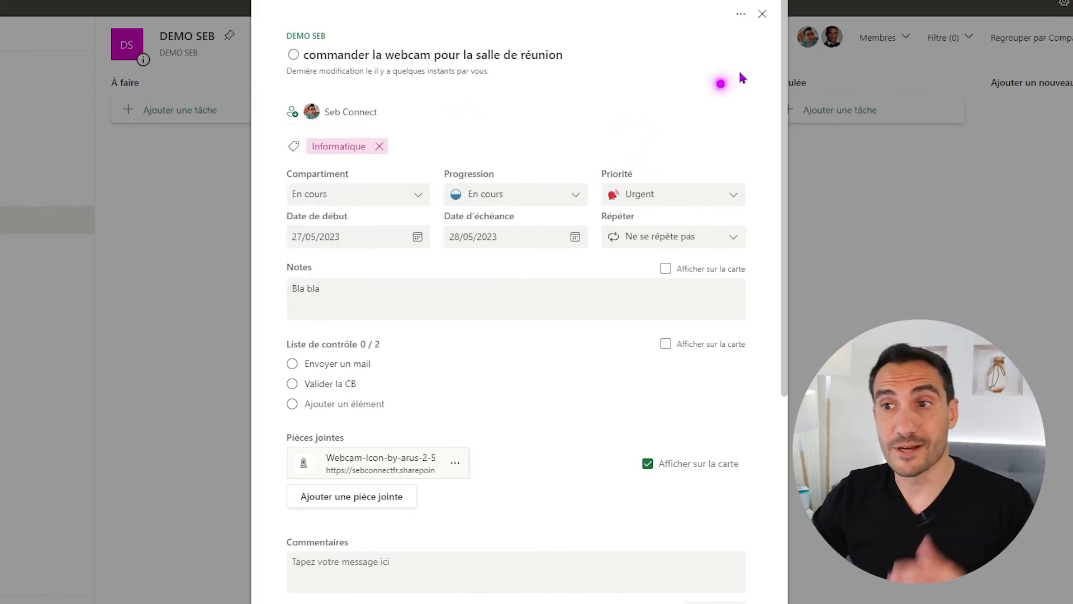
left_click(767, 18)
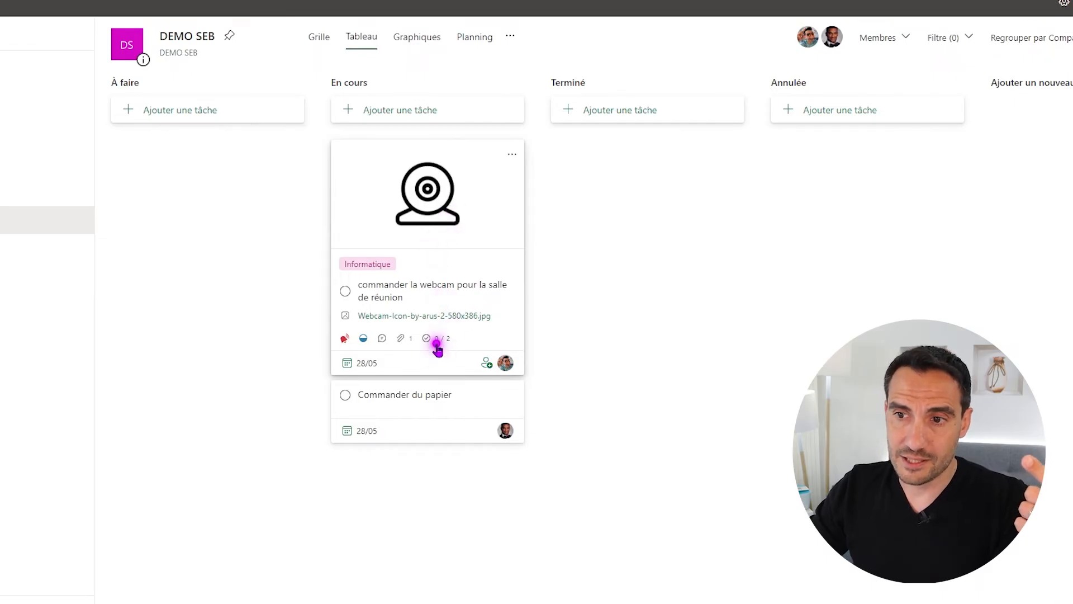
Mark the "Envoyer un mail" checklist item of the webcam task as completed and return to the board
mouse_move(437, 346)
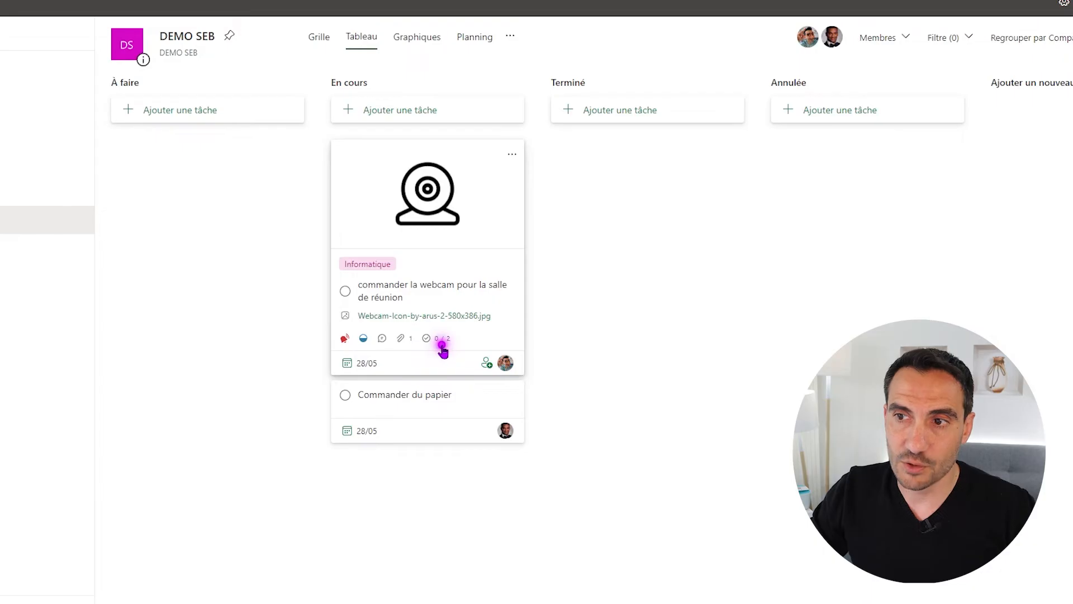
left_click(466, 223)
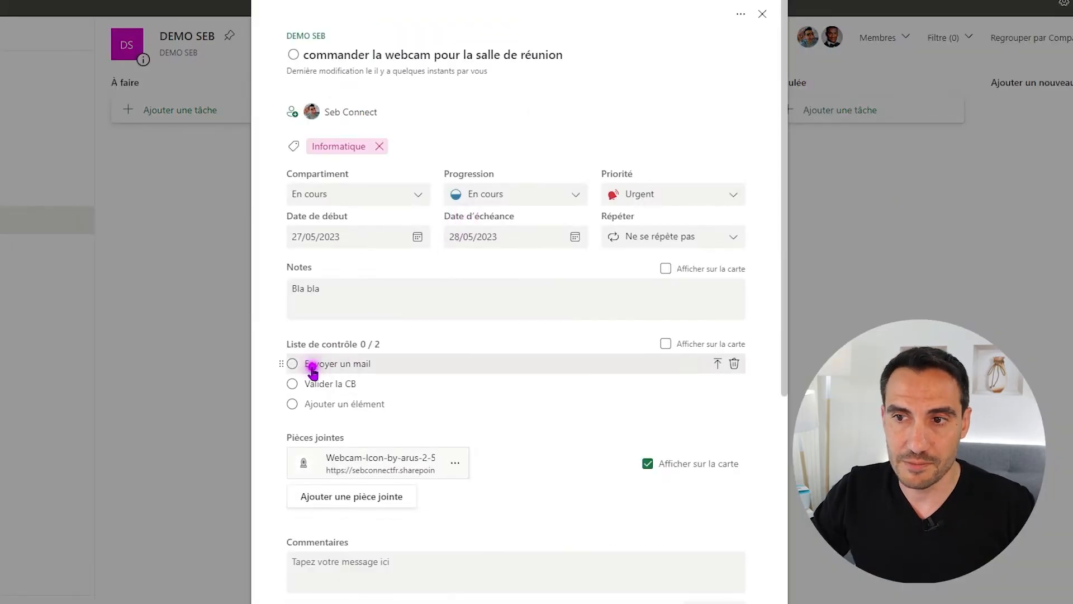
left_click(291, 366)
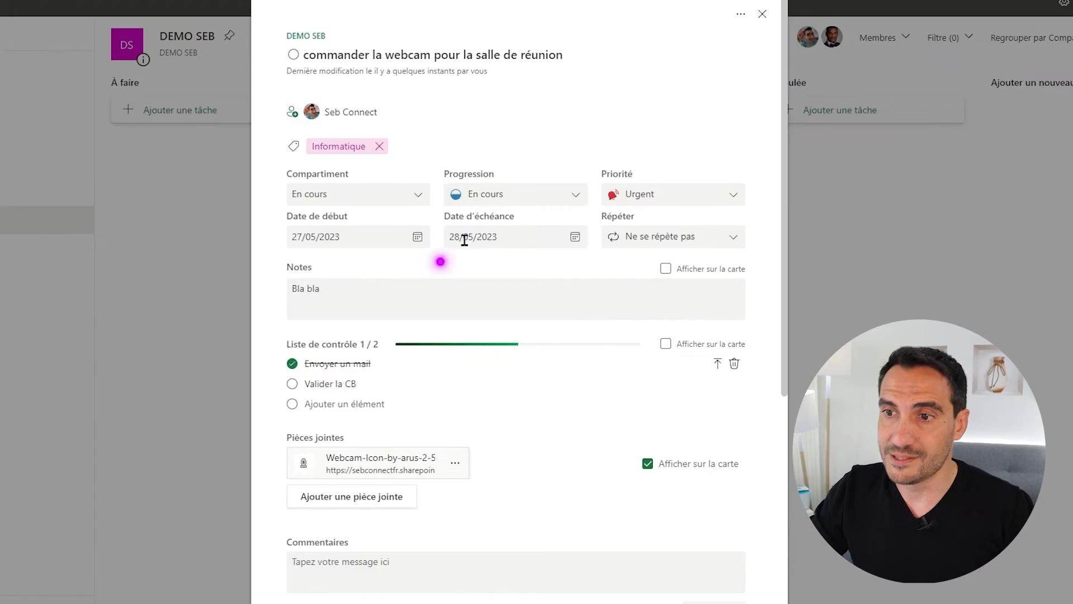
left_click(762, 14)
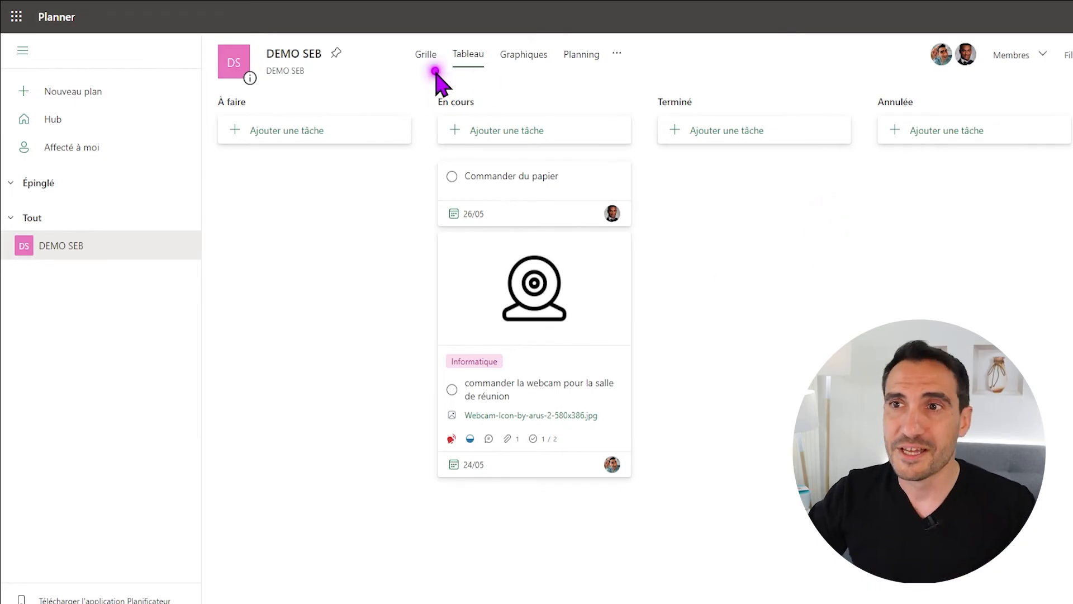
Review the DEMO SEB plan's tasks in the Grille view, the Graphiques view and the monthly Planning view
left_click(426, 55)
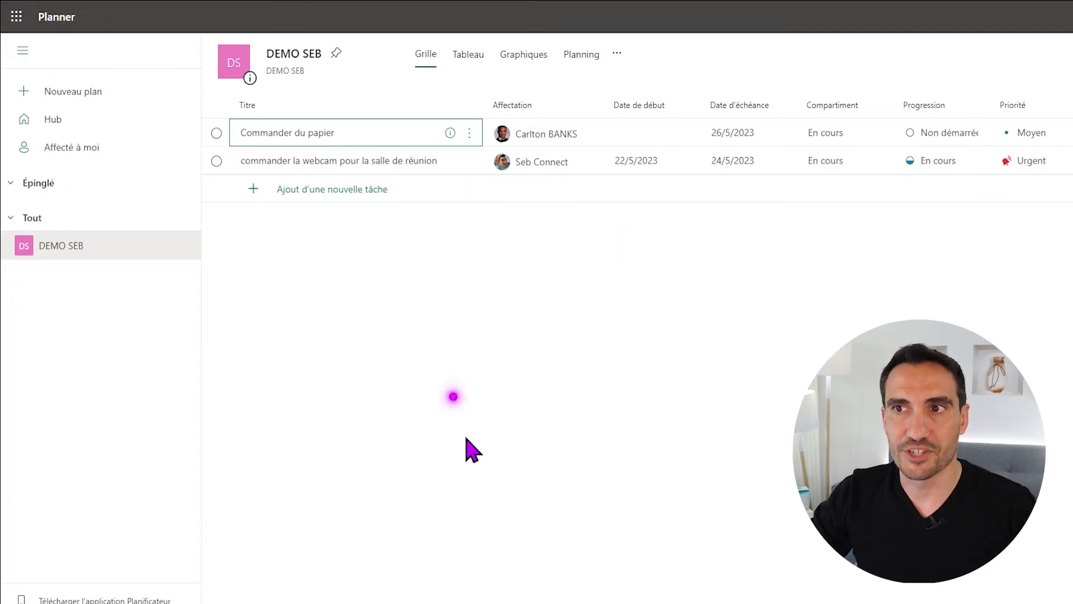
left_click(526, 60)
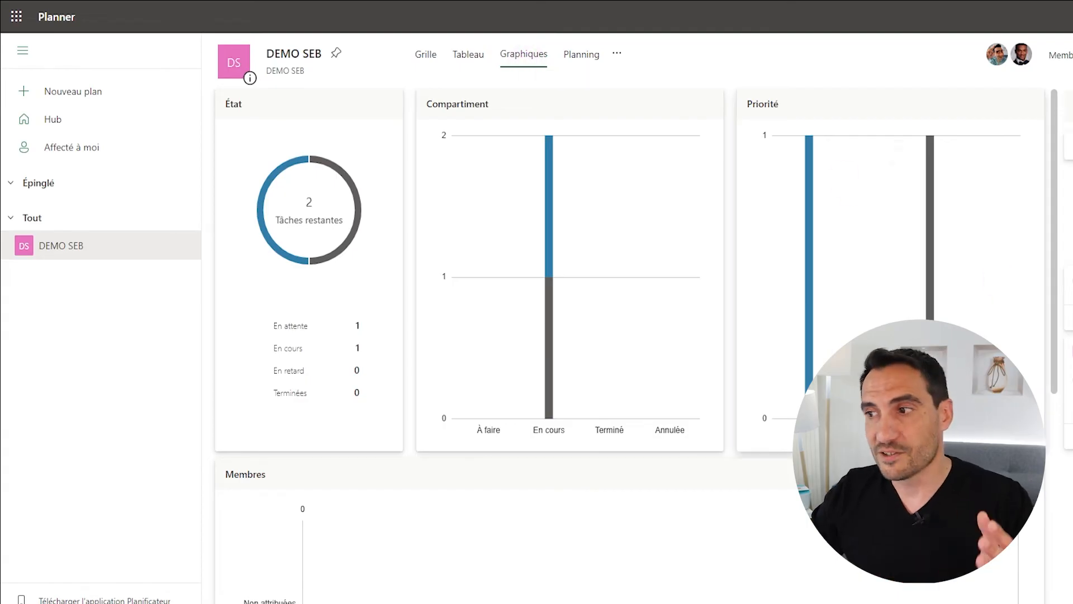
scroll(978, 305, "down", 4)
scroll(831, 299, "up", 4)
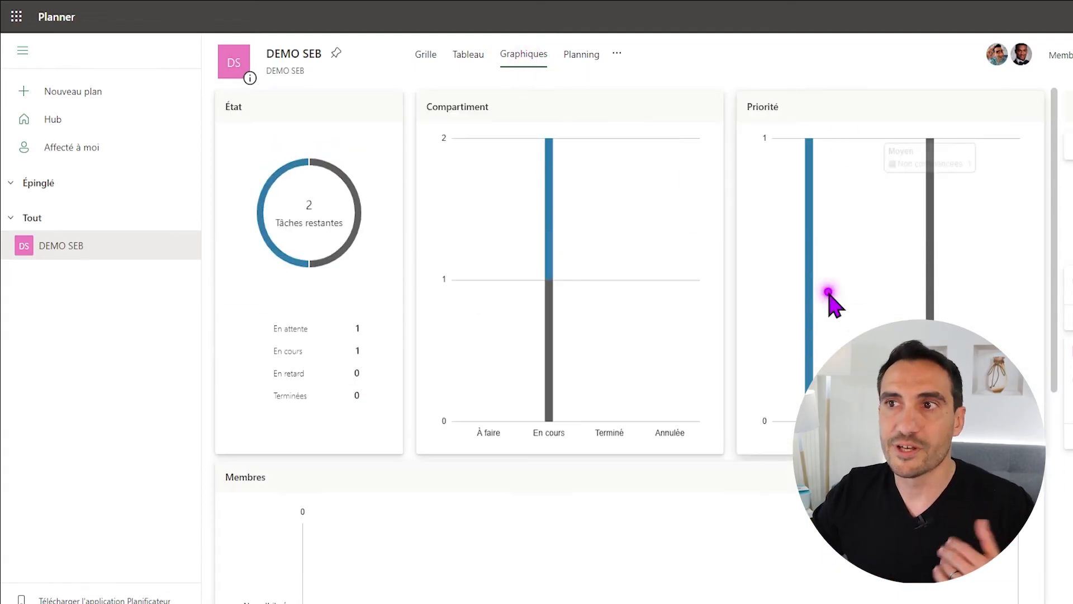
left_click(588, 54)
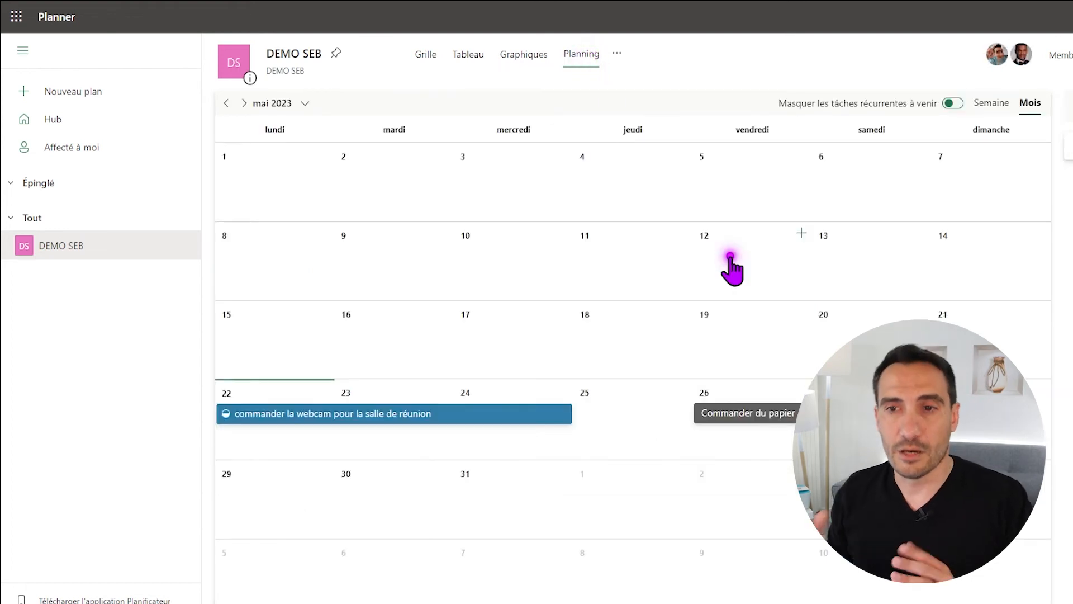